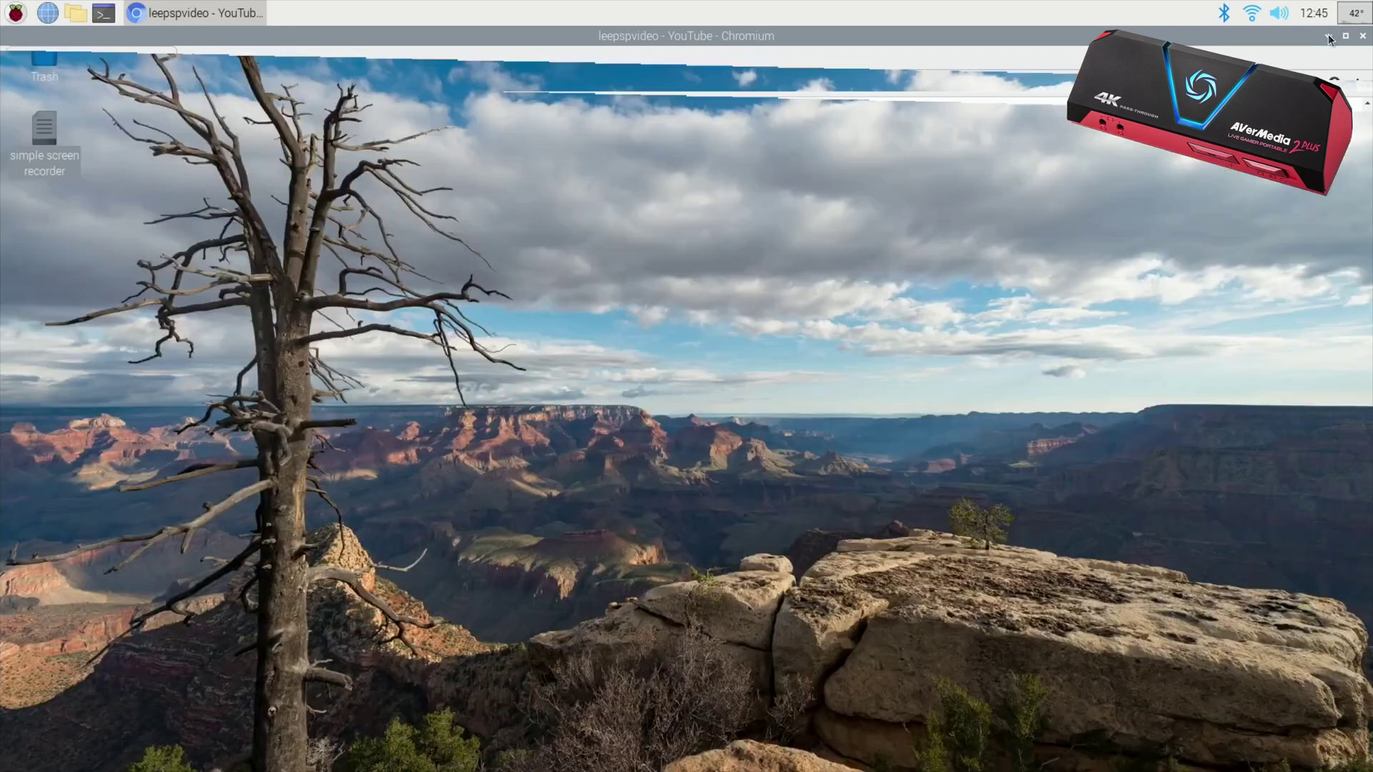
- Minimize Chromium, open the 'simple screen recorder' desktop file and copy all three command lines
click(1328, 36)
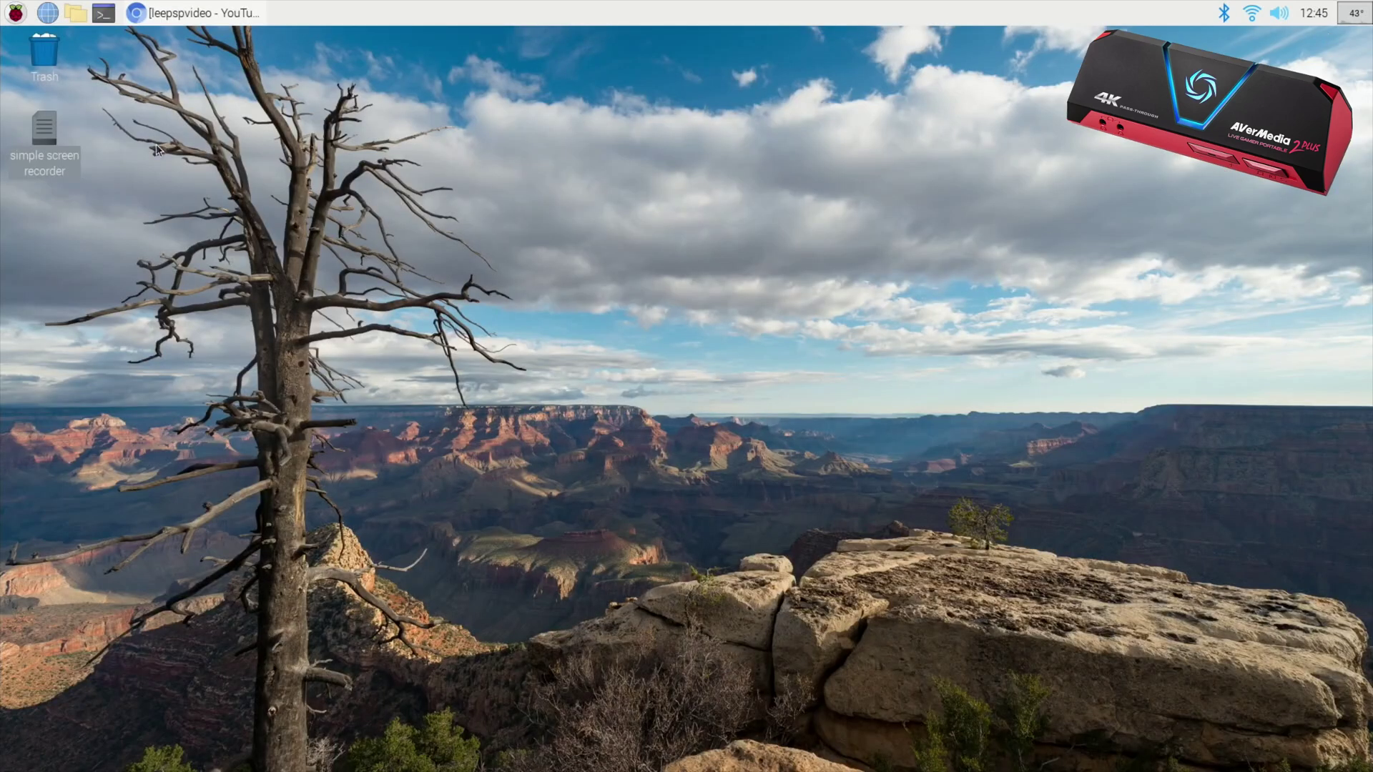
double_click(43, 141)
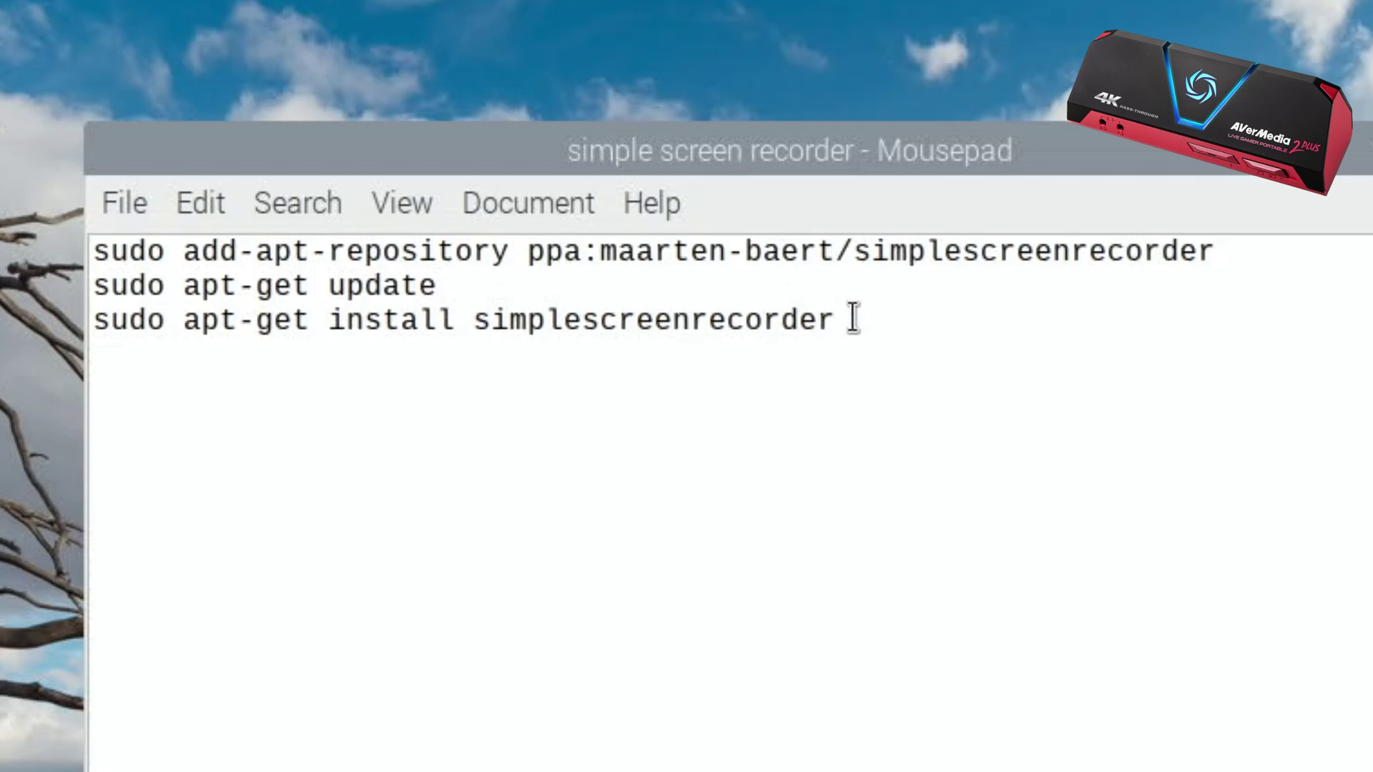
drag(853, 320, 64, 236)
right_click(208, 255)
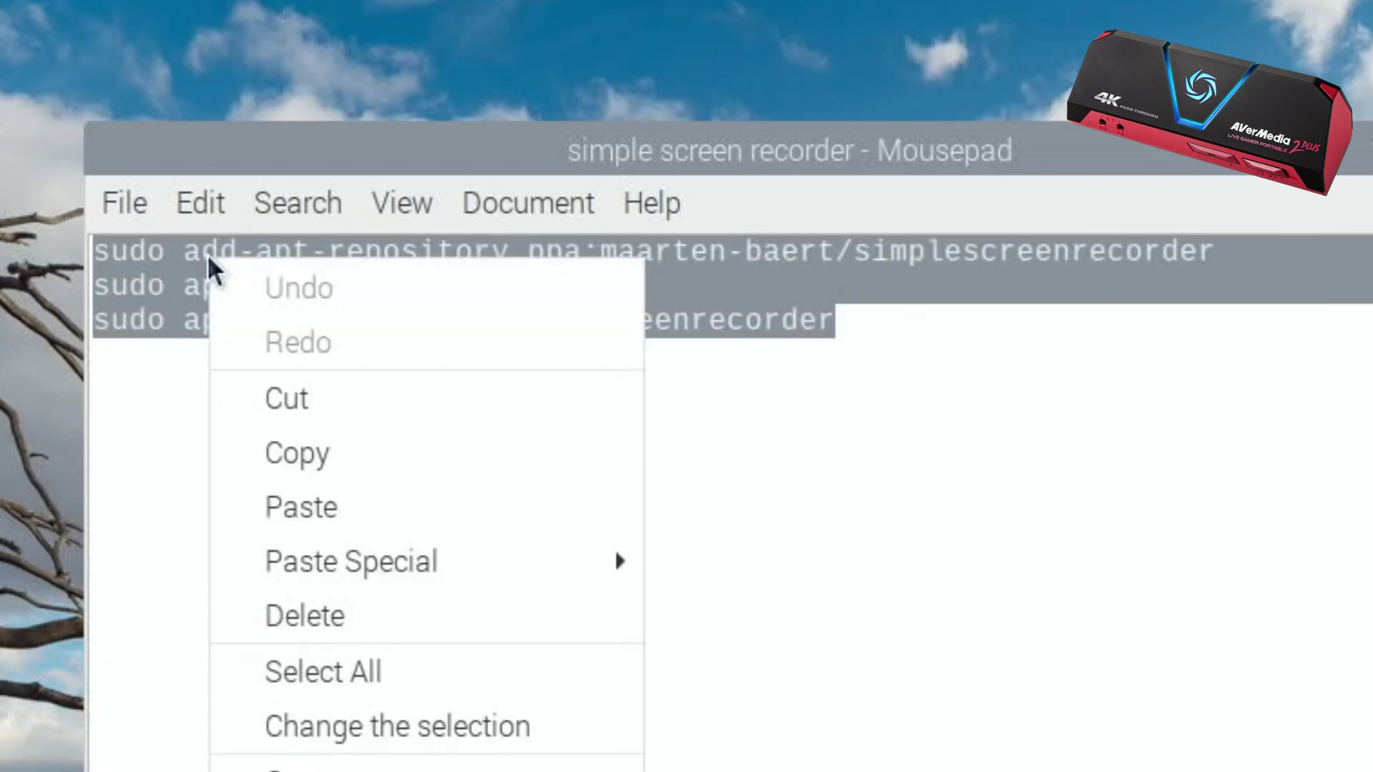
click(285, 451)
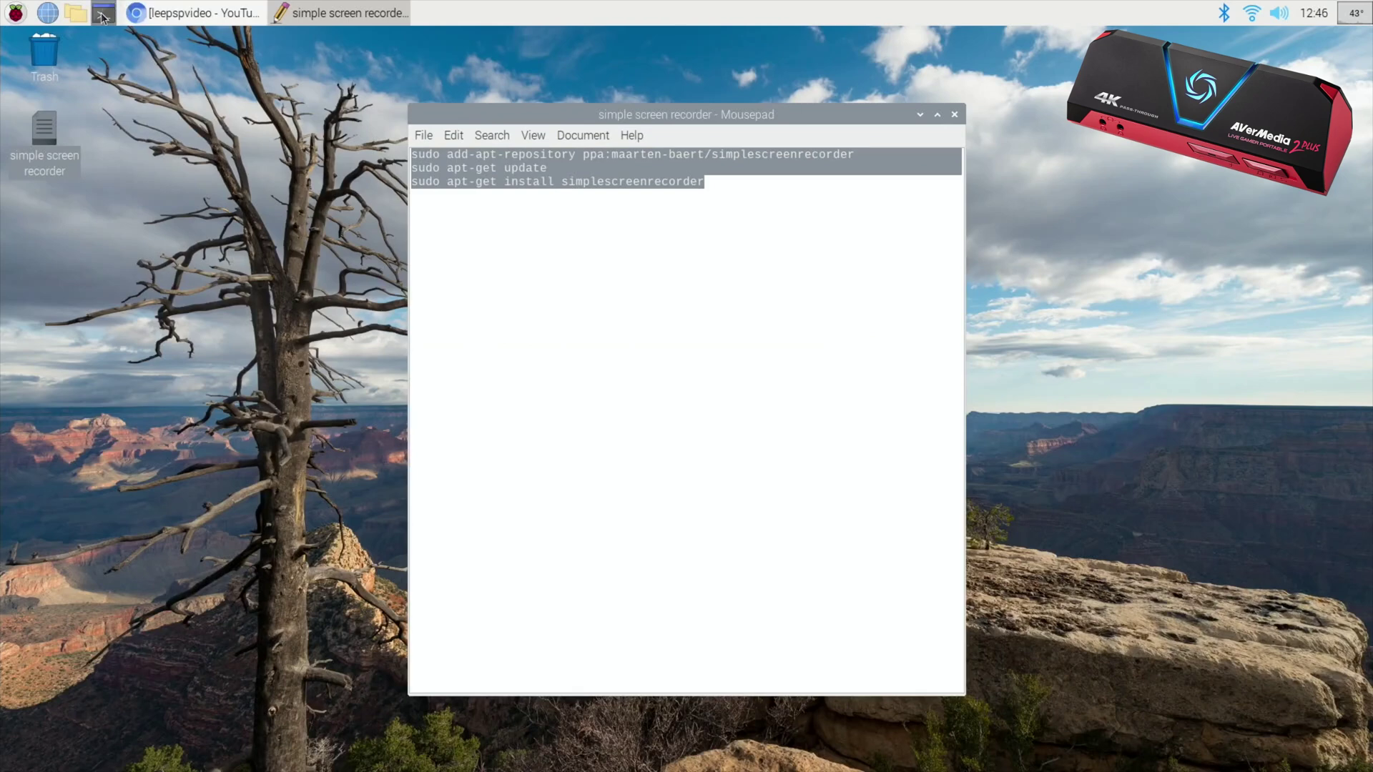
- Paste and run the commands in a new LXTerminal, answer y to install, then close it
click(104, 12)
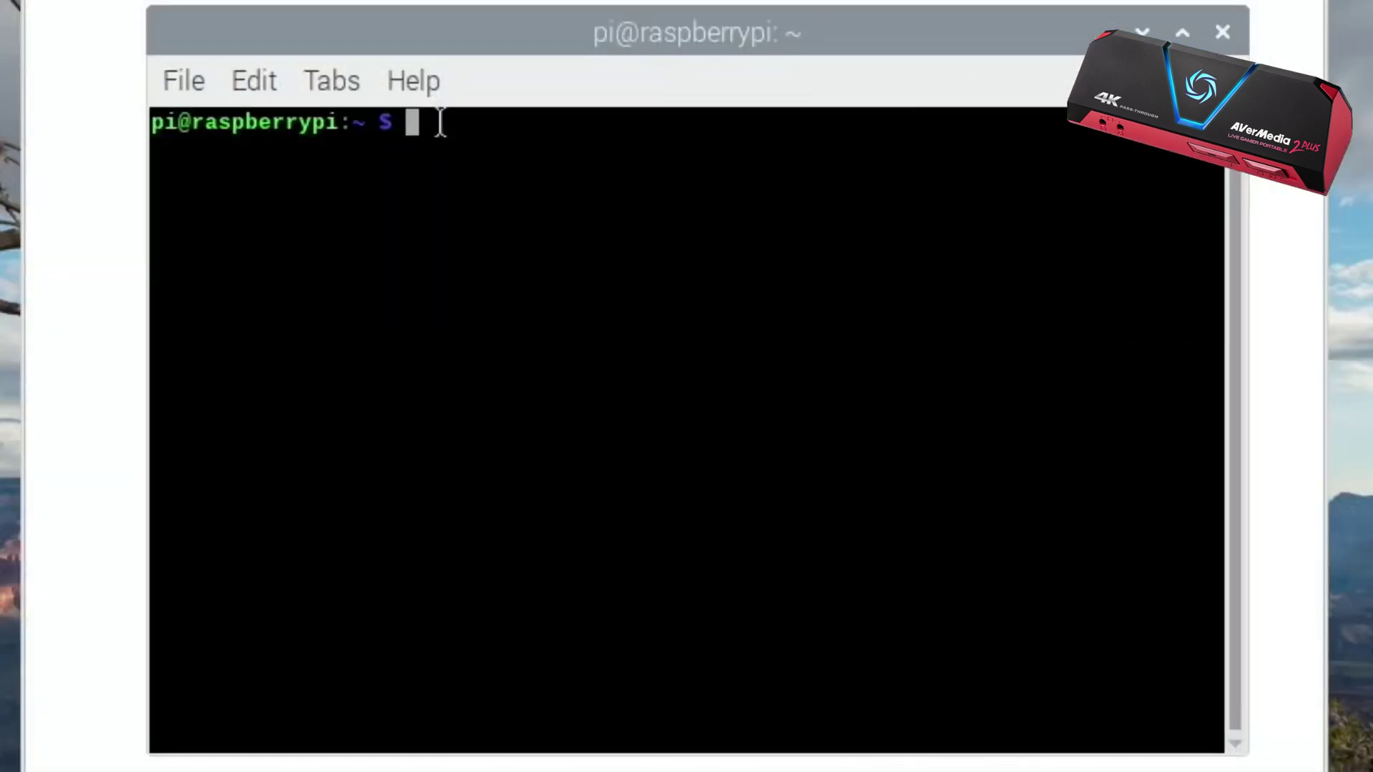
right_click(440, 122)
click(531, 303)
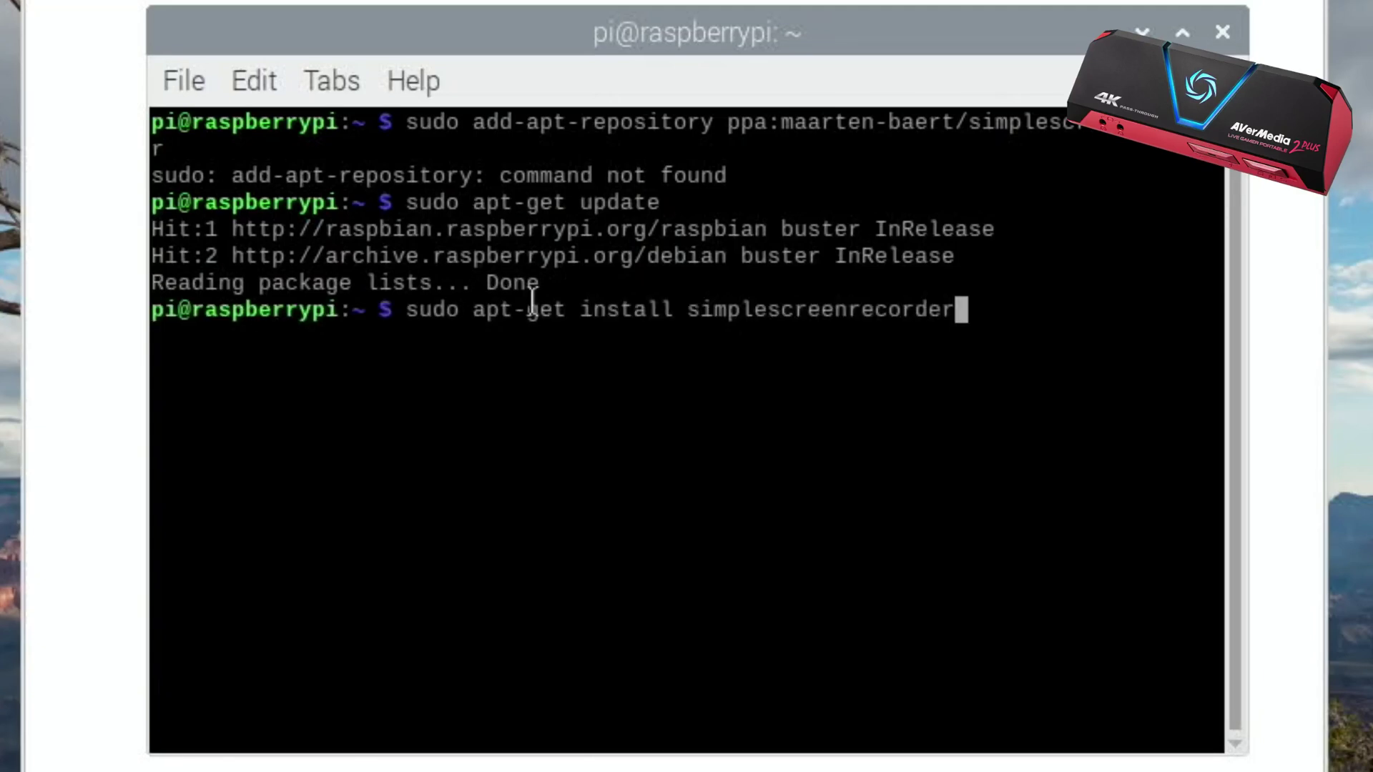
key(Return)
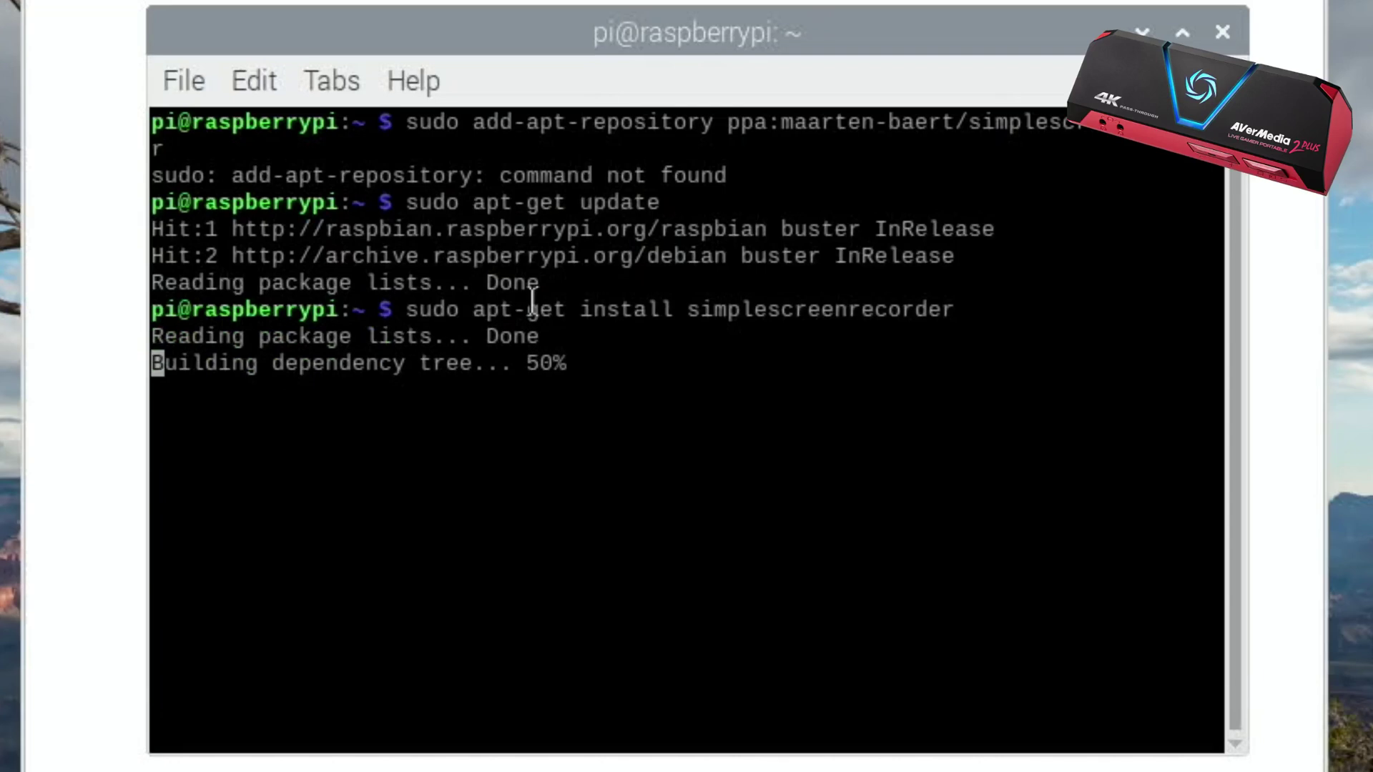
text(y)
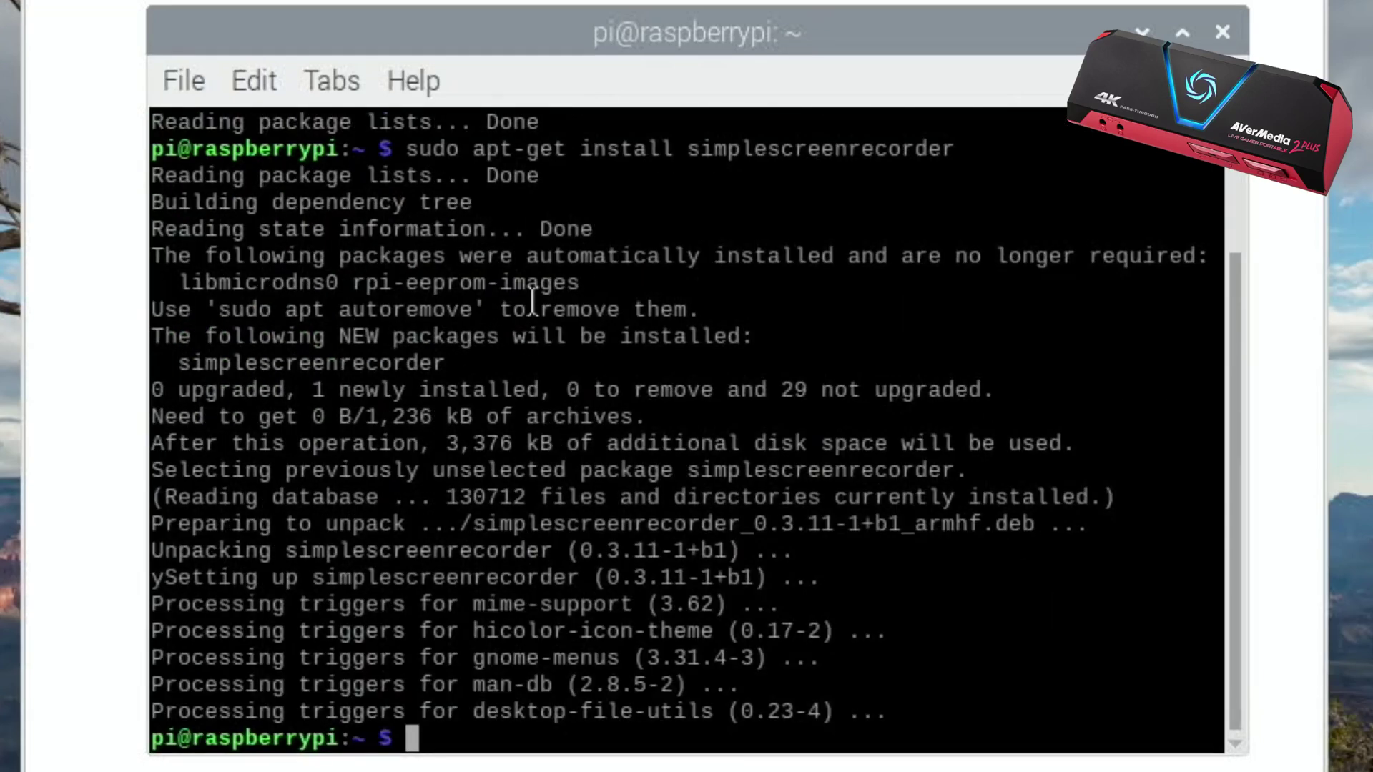
click(1222, 31)
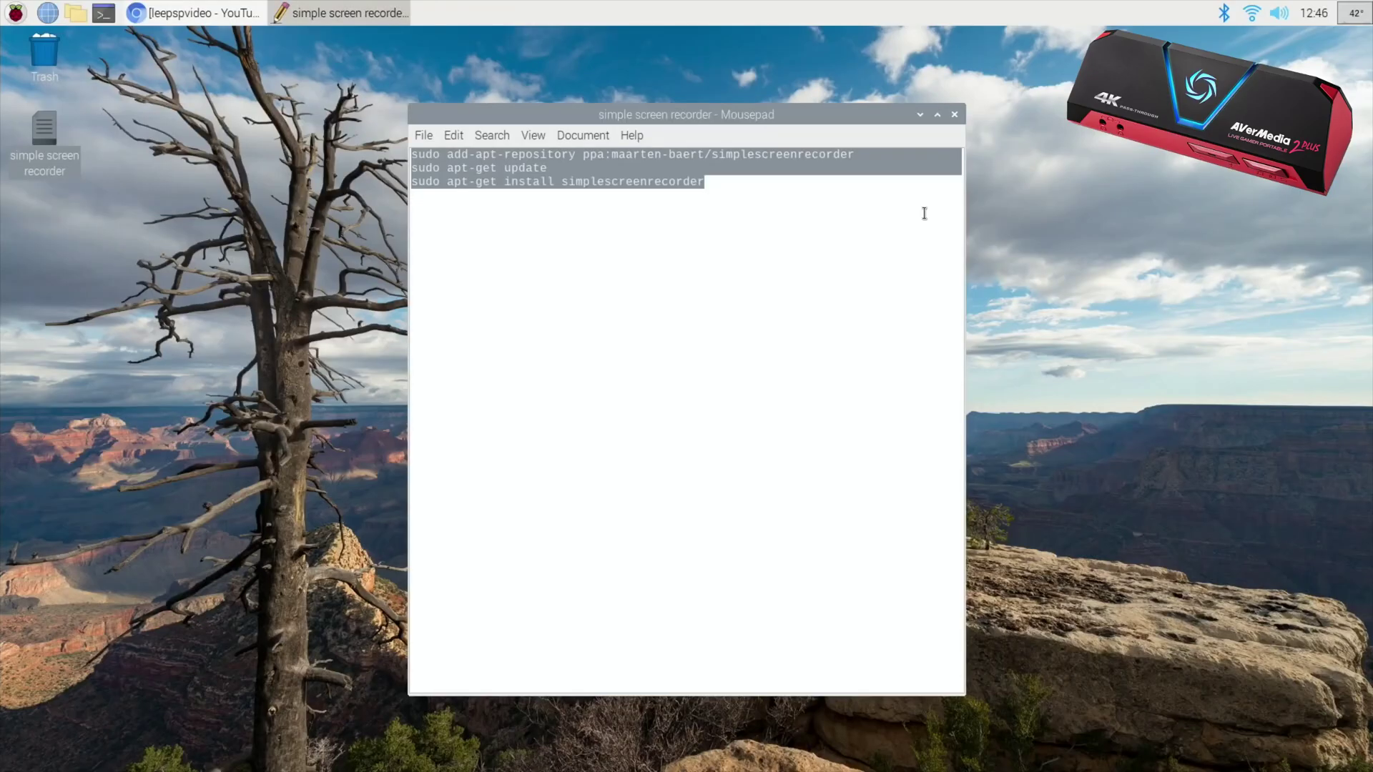
- Close Mousepad and open the Videos folder in the file manager
click(954, 114)
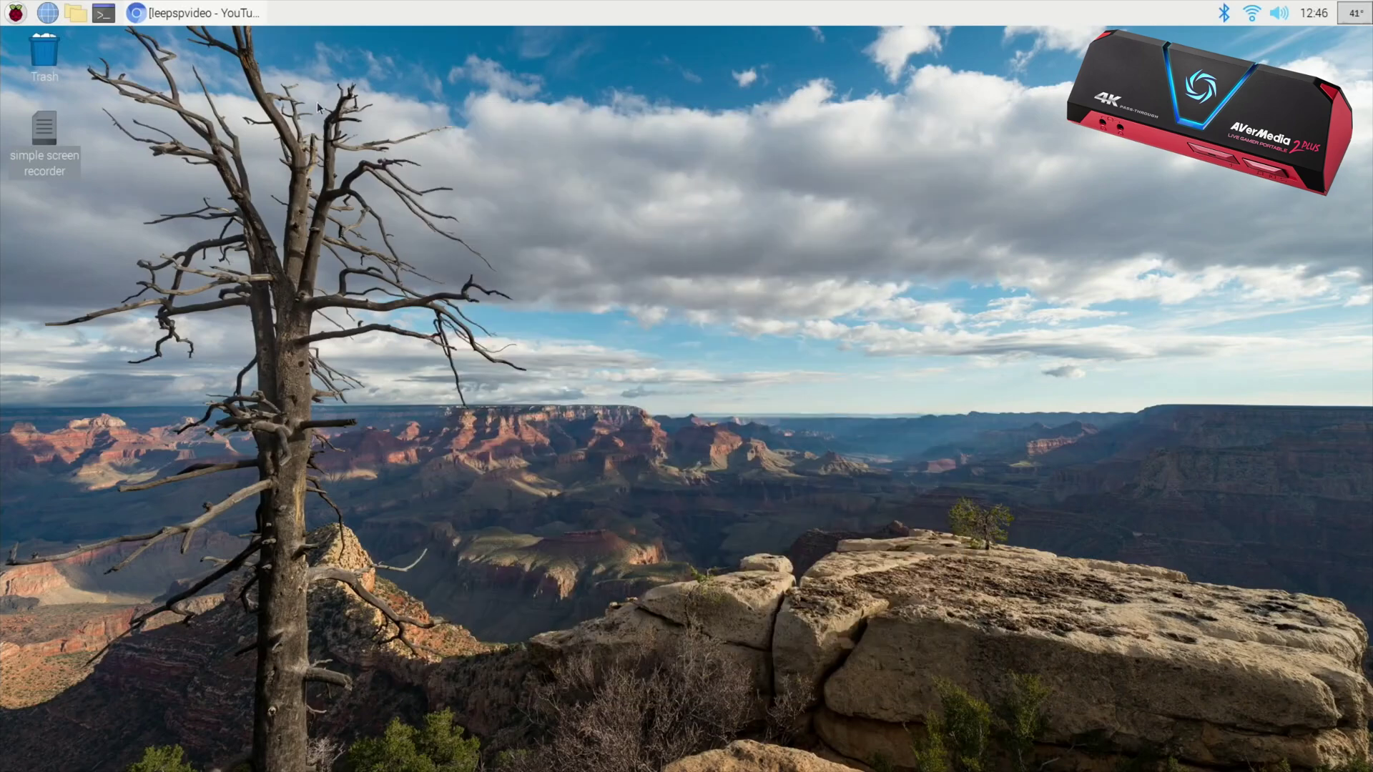
click(16, 12)
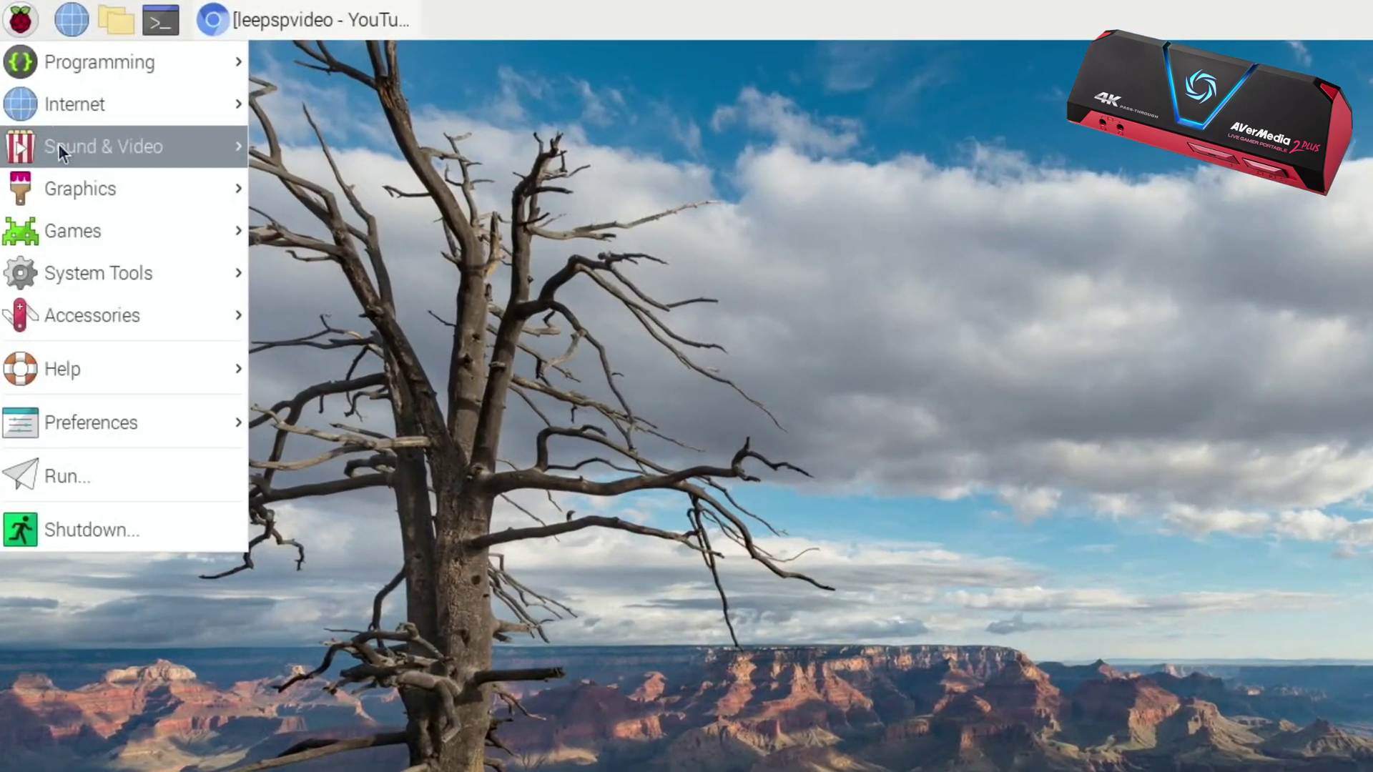
mouse_move(39, 93)
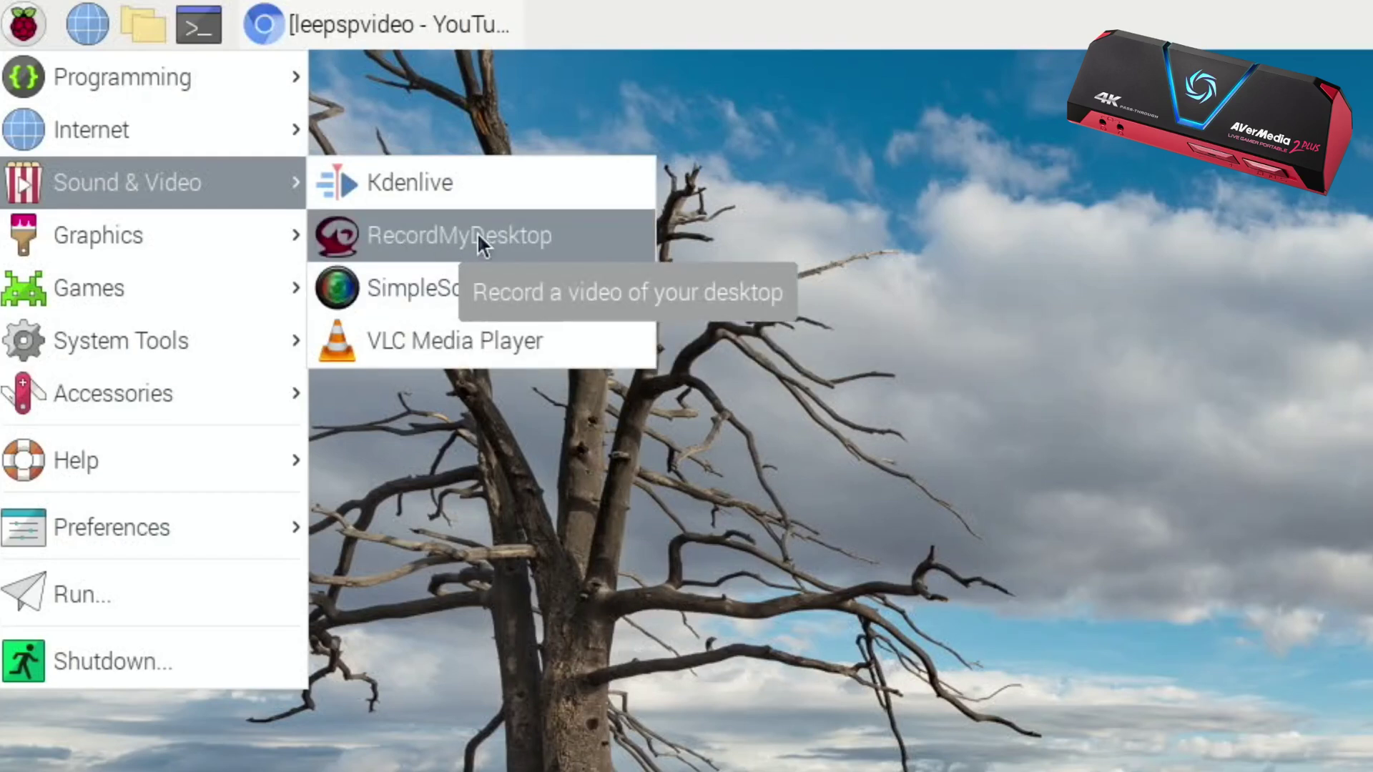
click(143, 26)
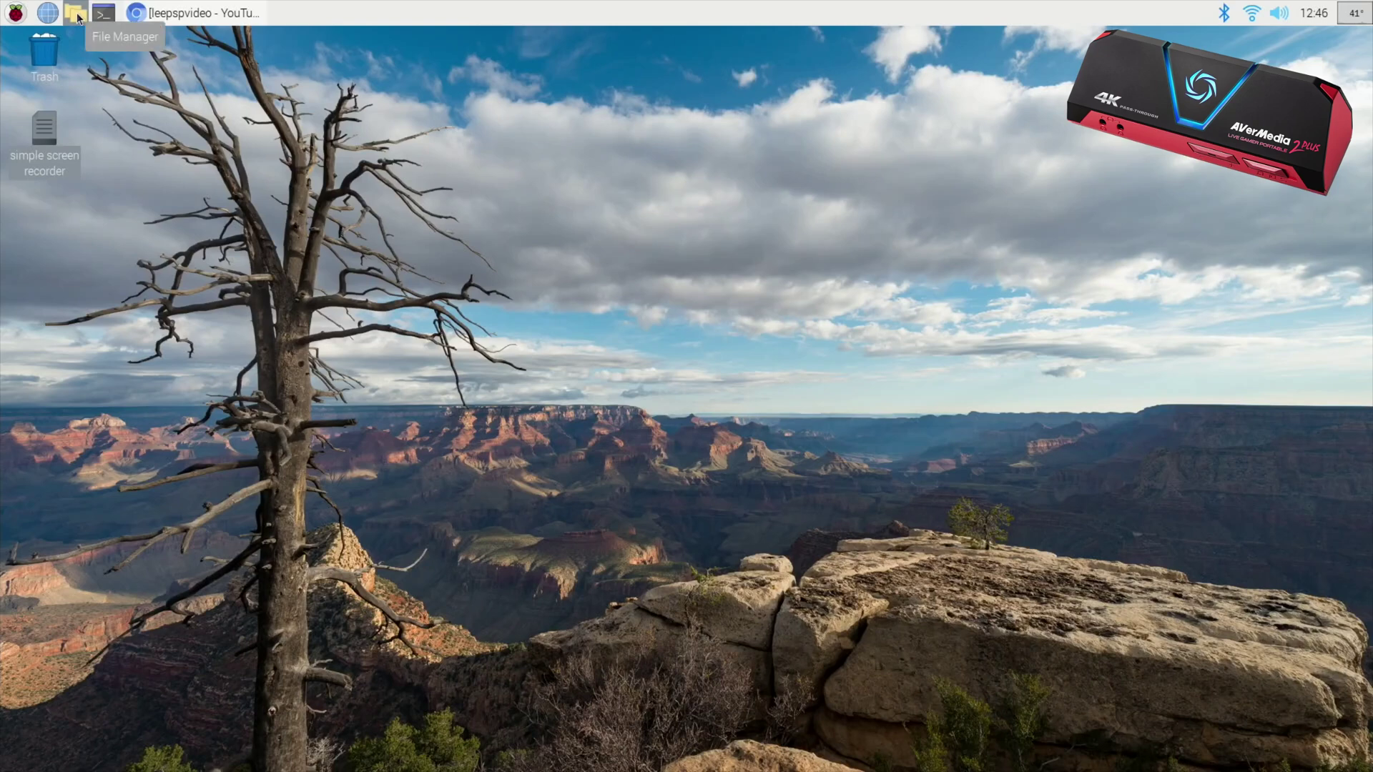
double_click(77, 16)
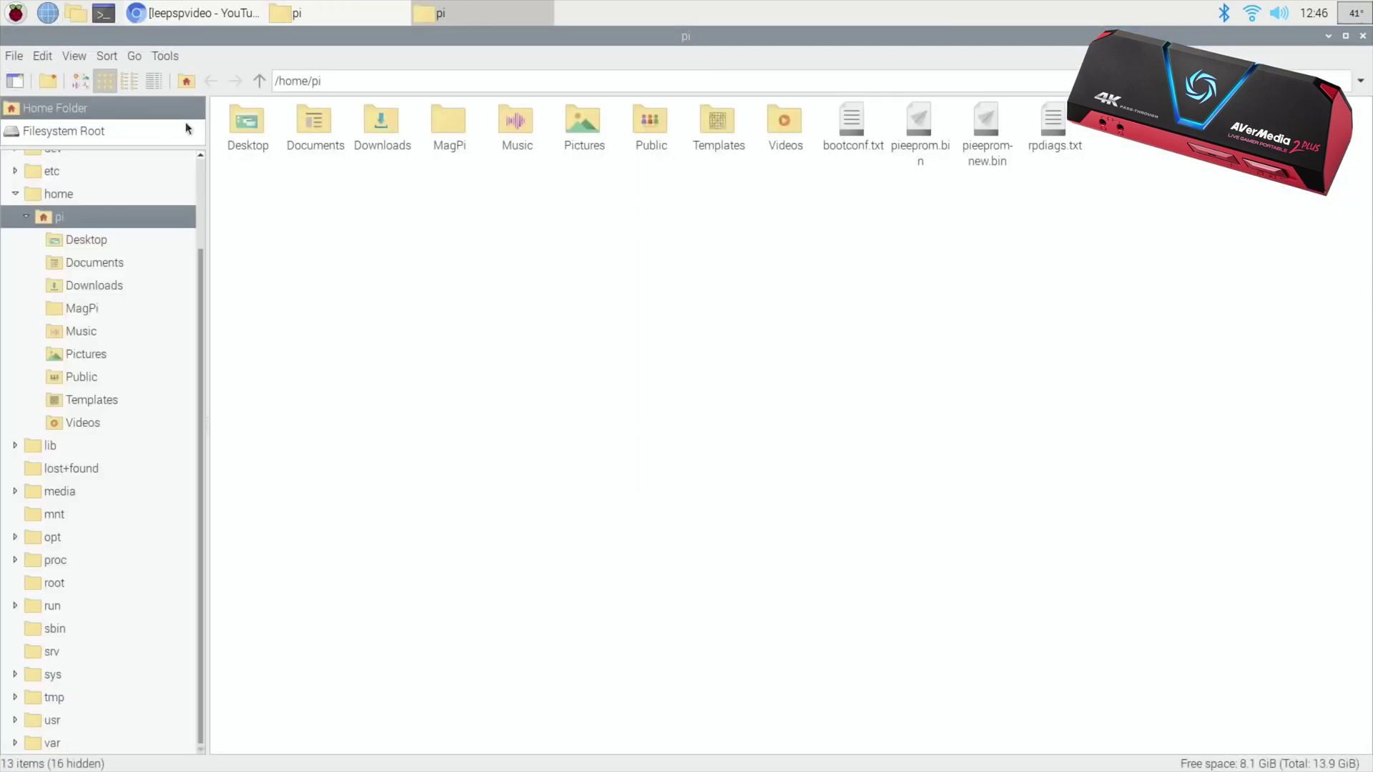
double_click(780, 132)
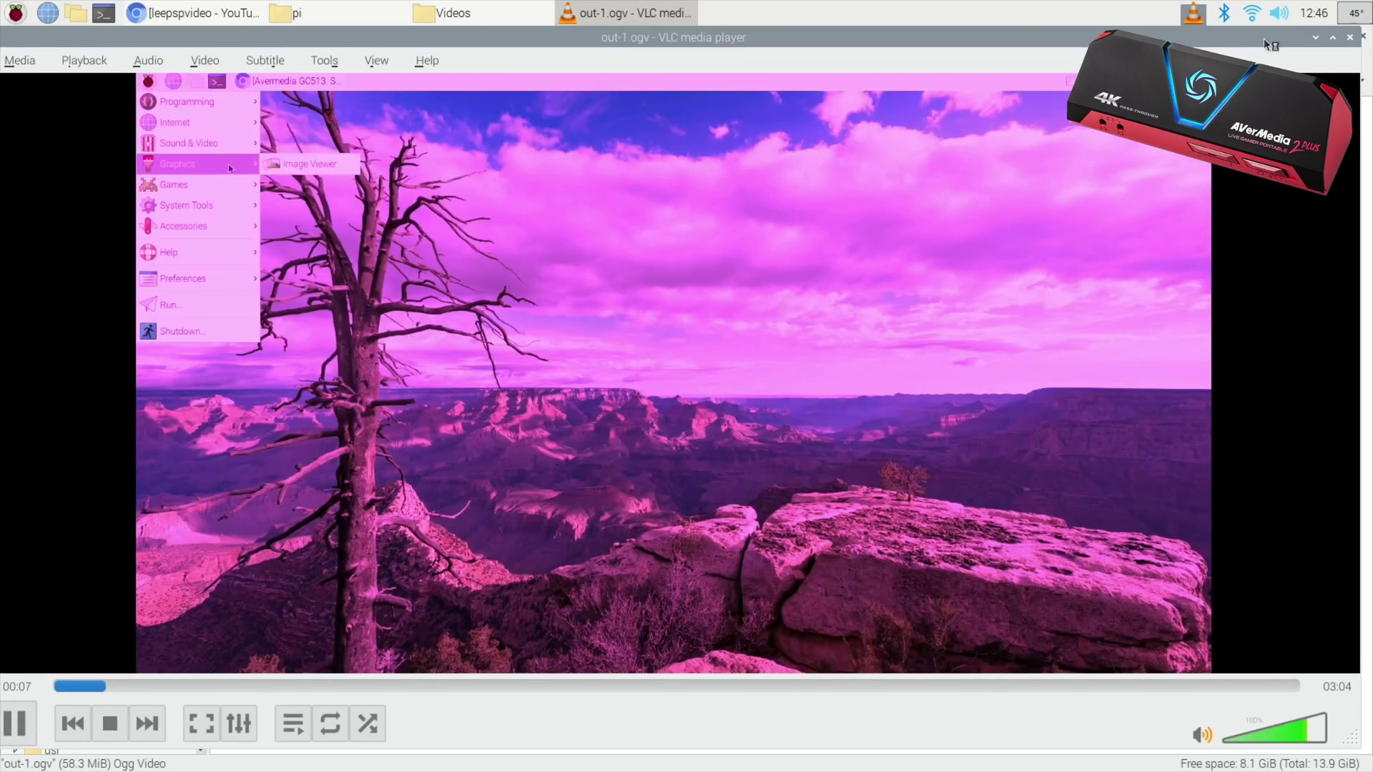
- Close VLC, apply the Original preset, then lower Red to 0.50 and Blue to 0.61
click(1350, 37)
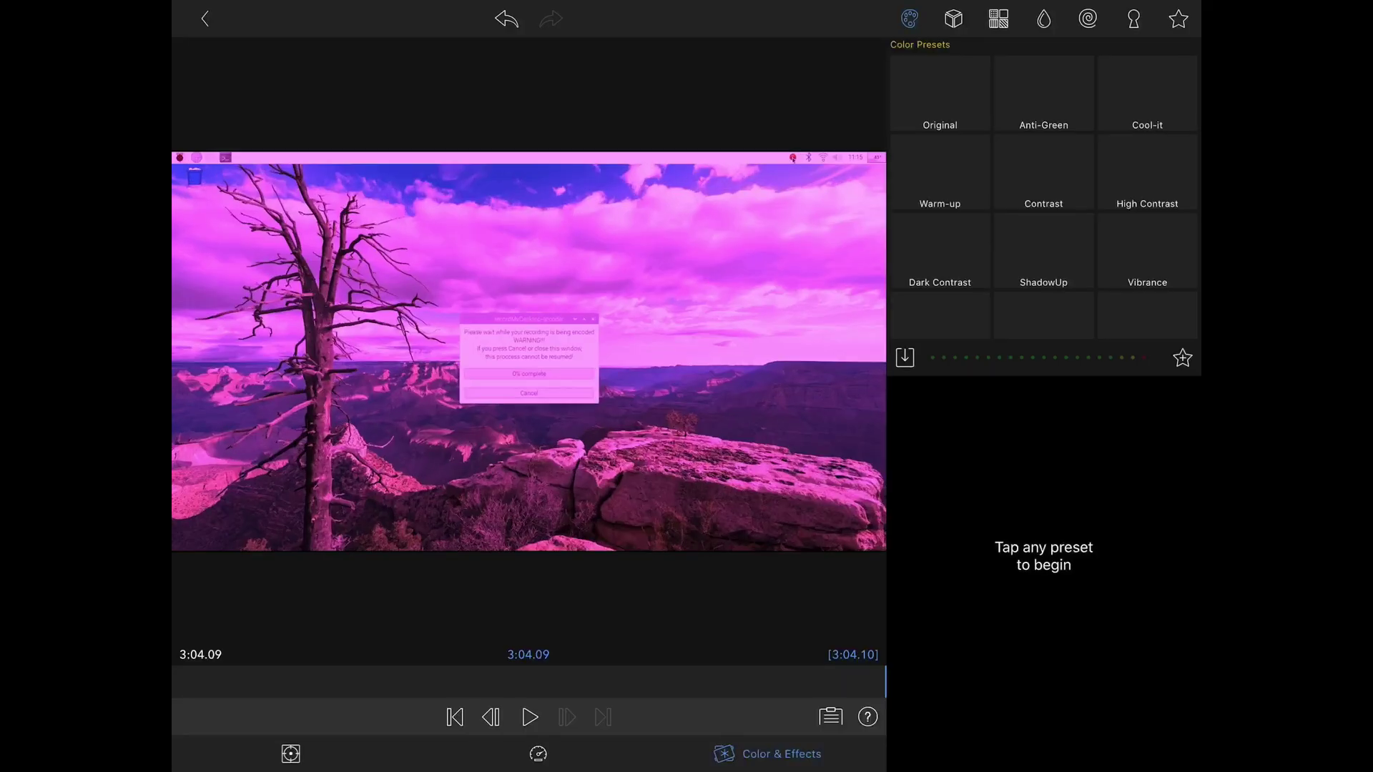
click(940, 93)
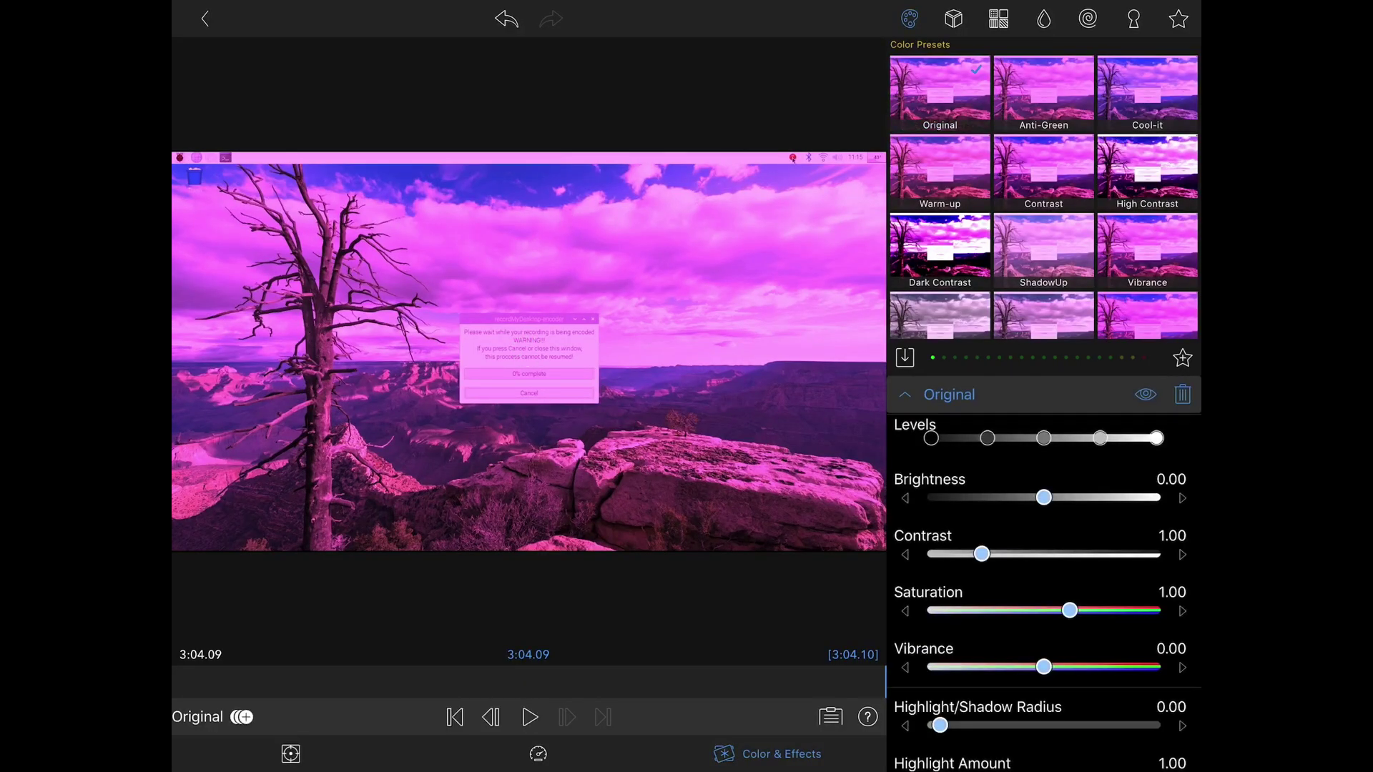
scroll(1044, 572, down, 2)
drag(1044, 691, 940, 691)
scroll(1044, 572, down, 3)
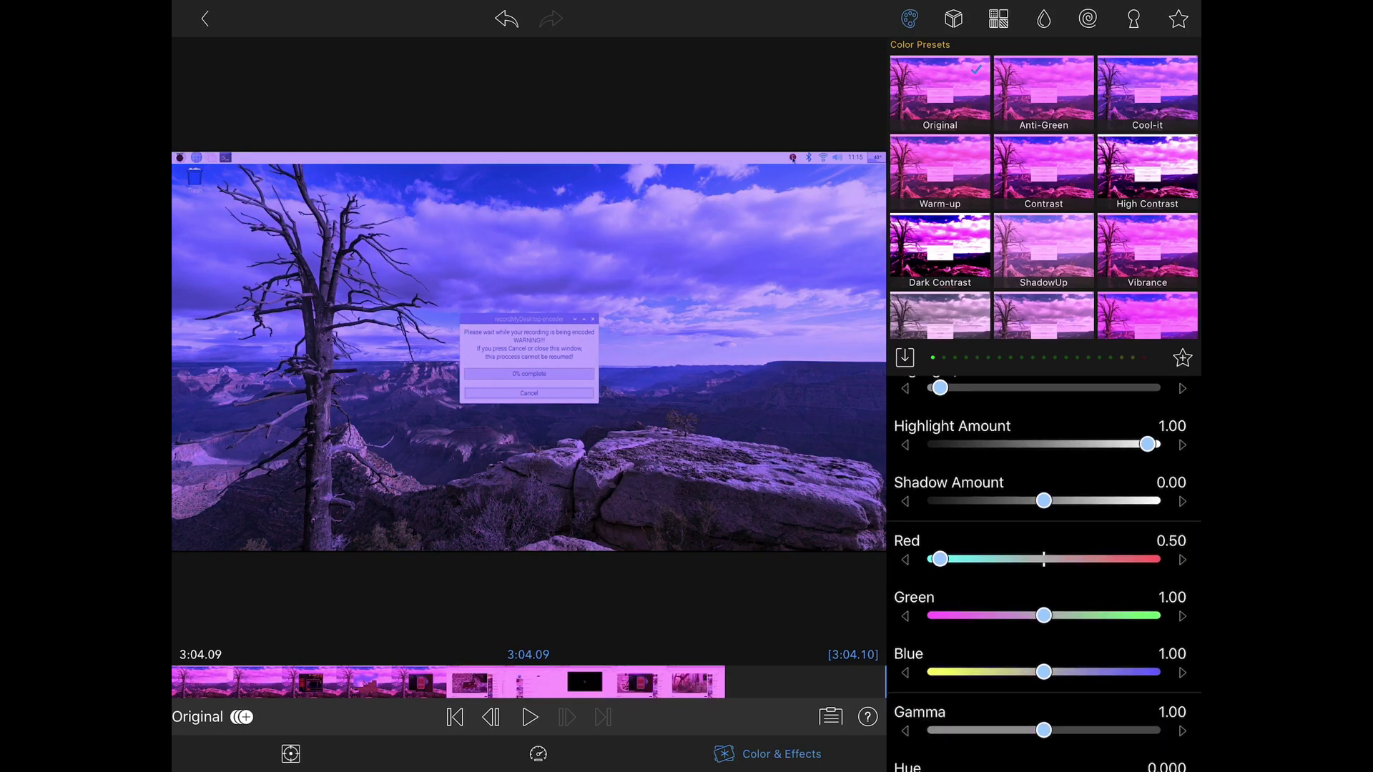
drag(1044, 601, 963, 600)
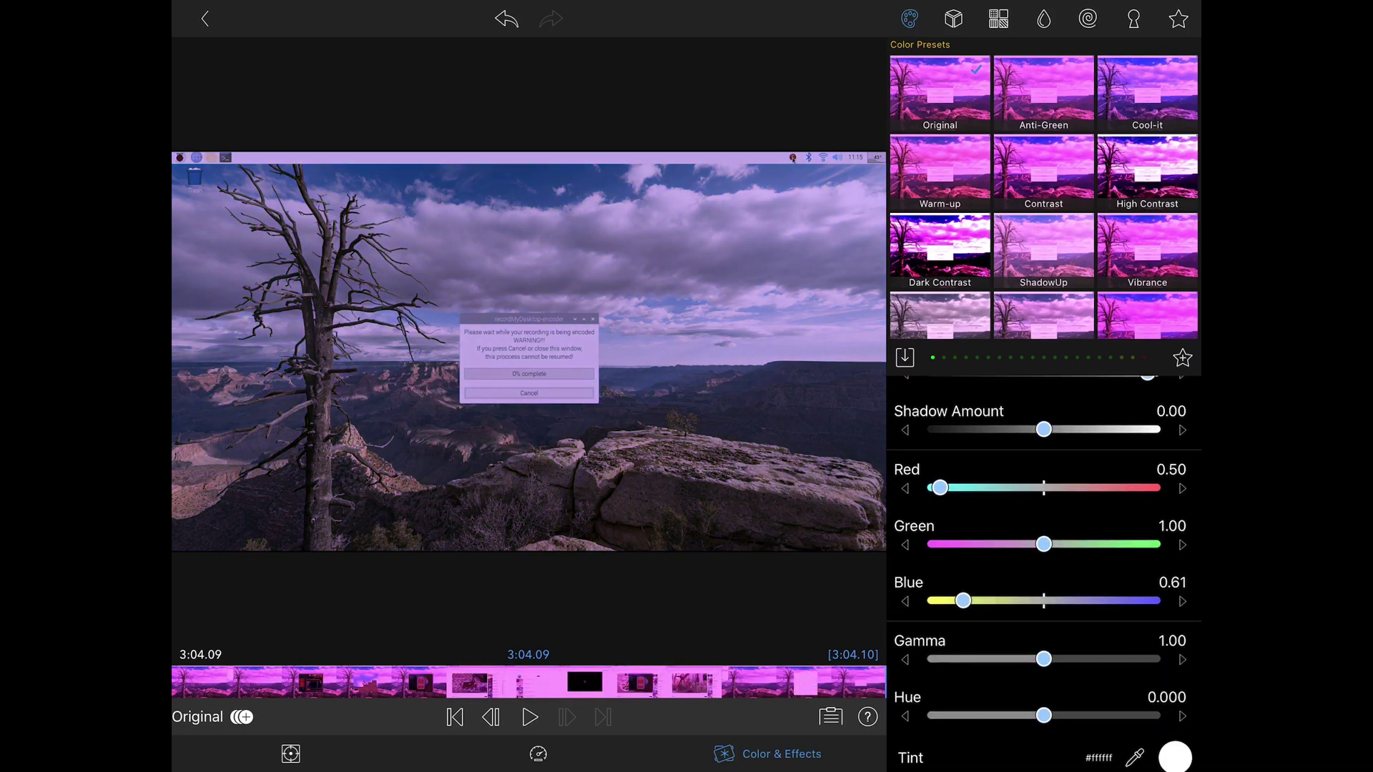
scroll(1044, 572, up, 5)
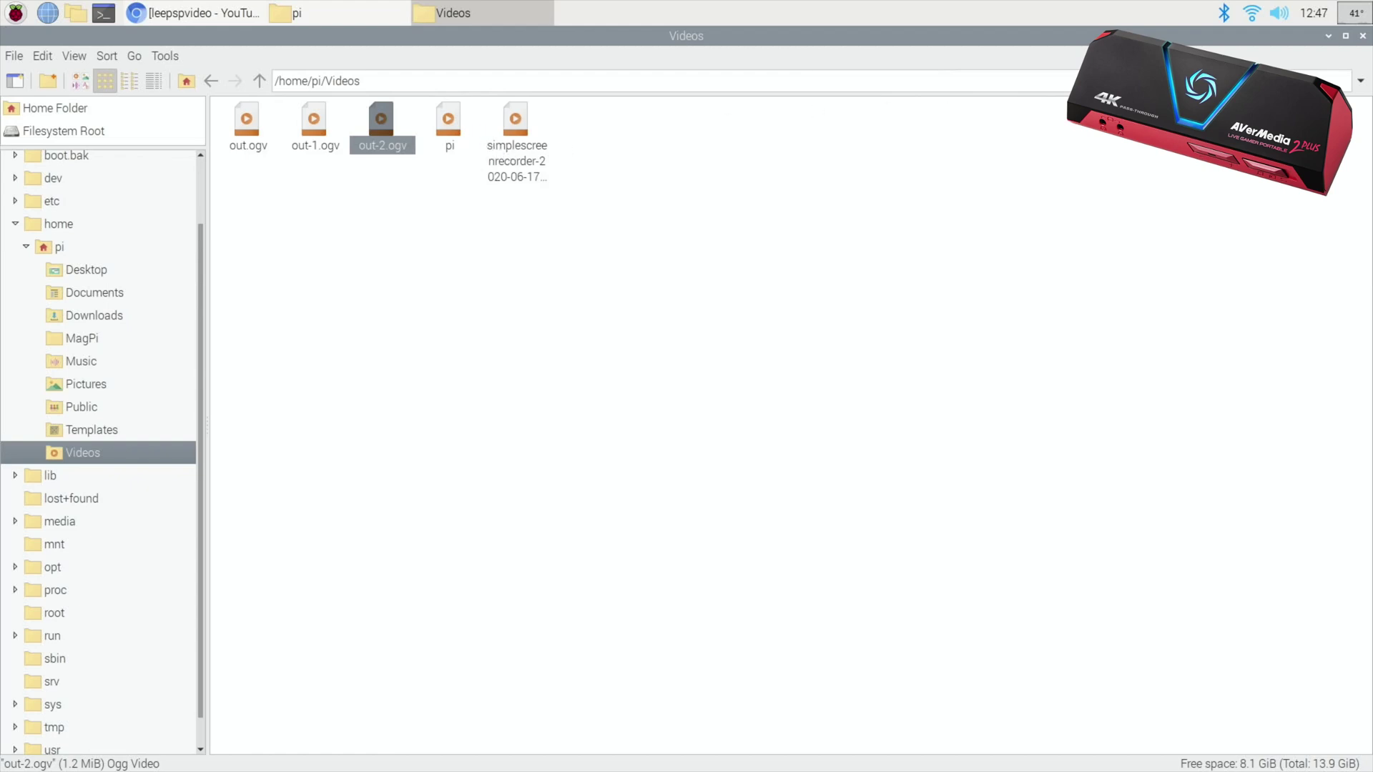
- Close both file manager windows and launch SimpleScreenRecorder from Sound & Video, past the welcome page
click(1364, 37)
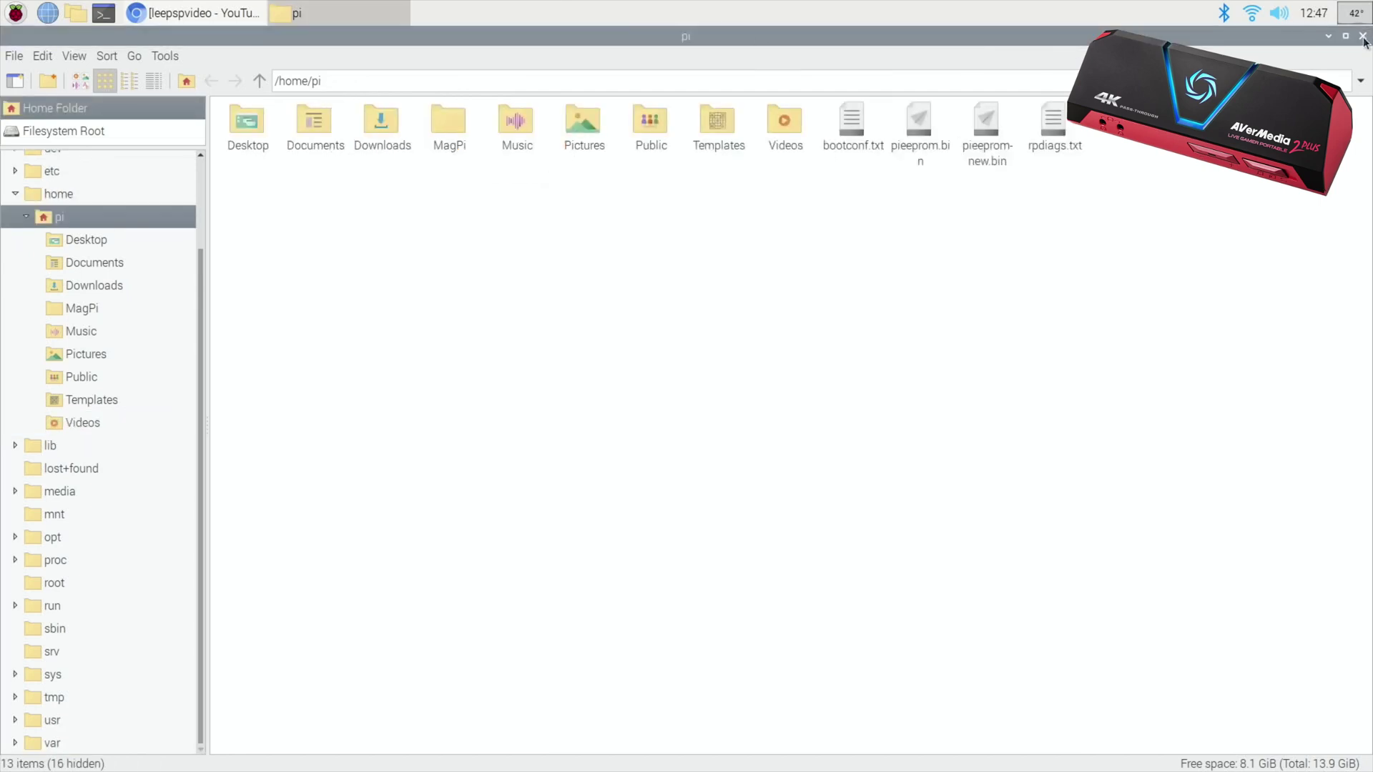
click(1364, 40)
click(10, 17)
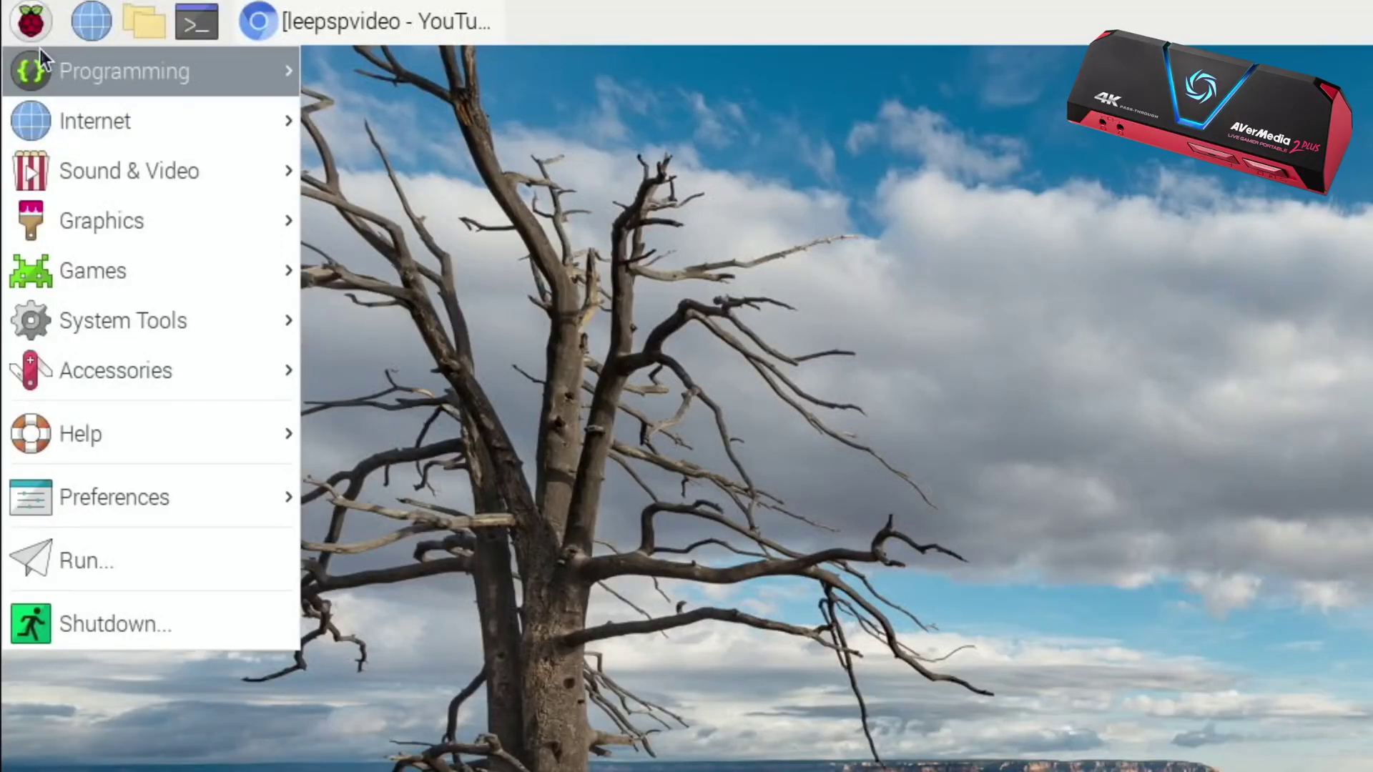
mouse_move(74, 169)
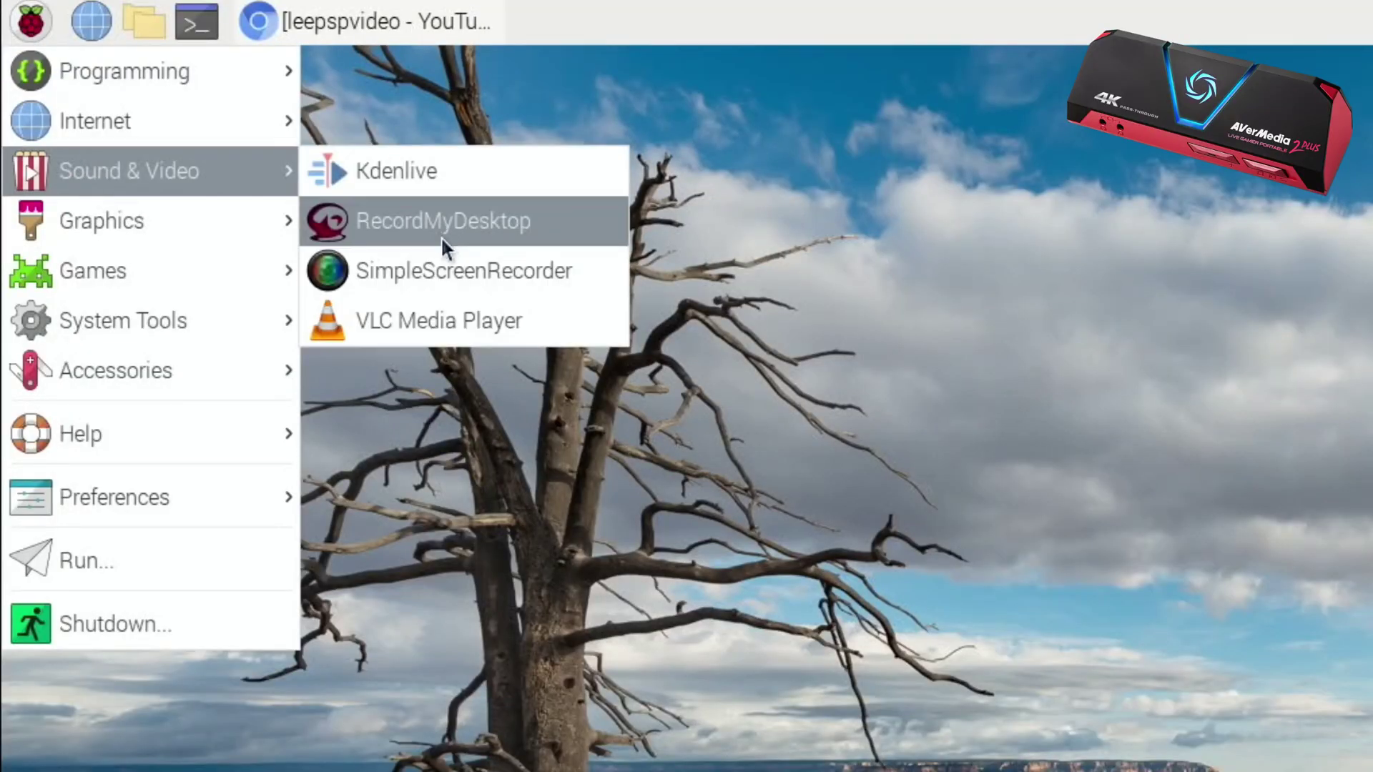
click(441, 266)
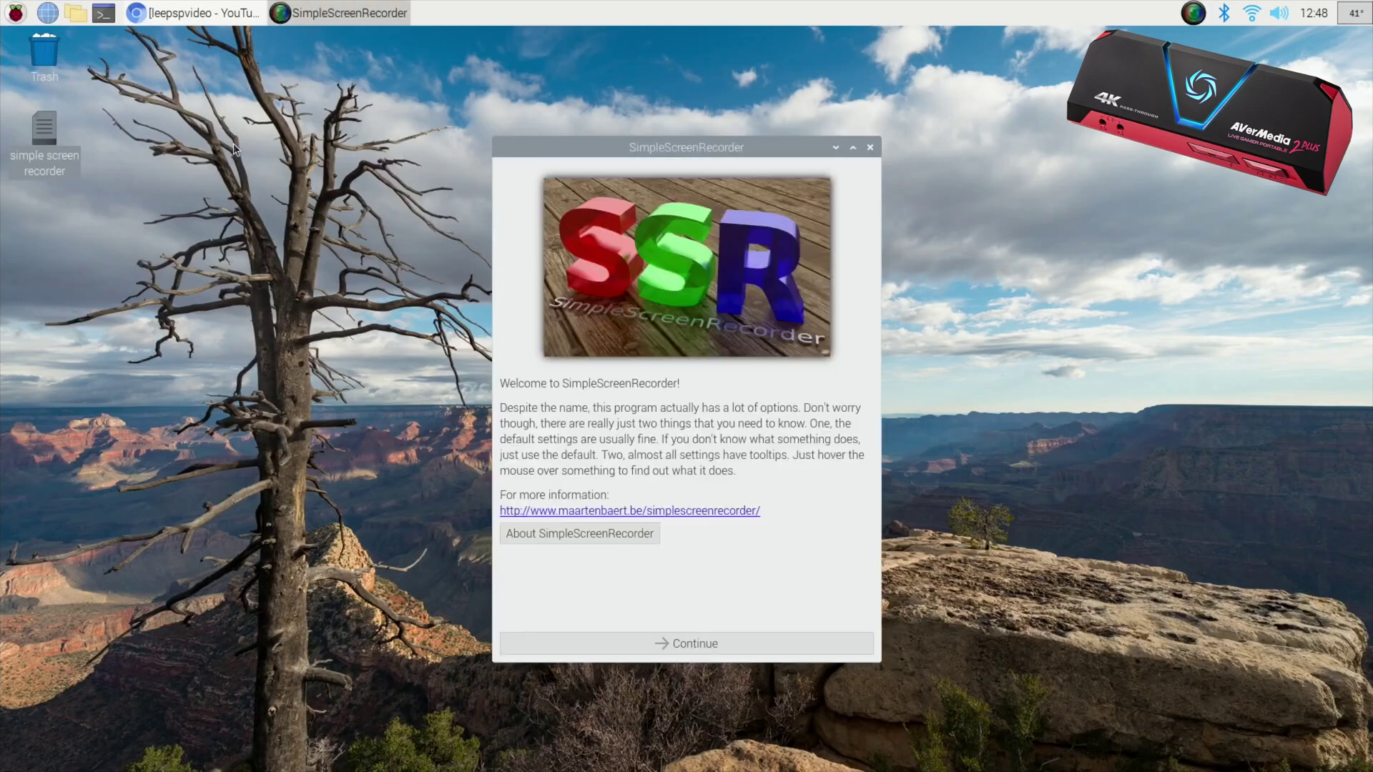
click(690, 643)
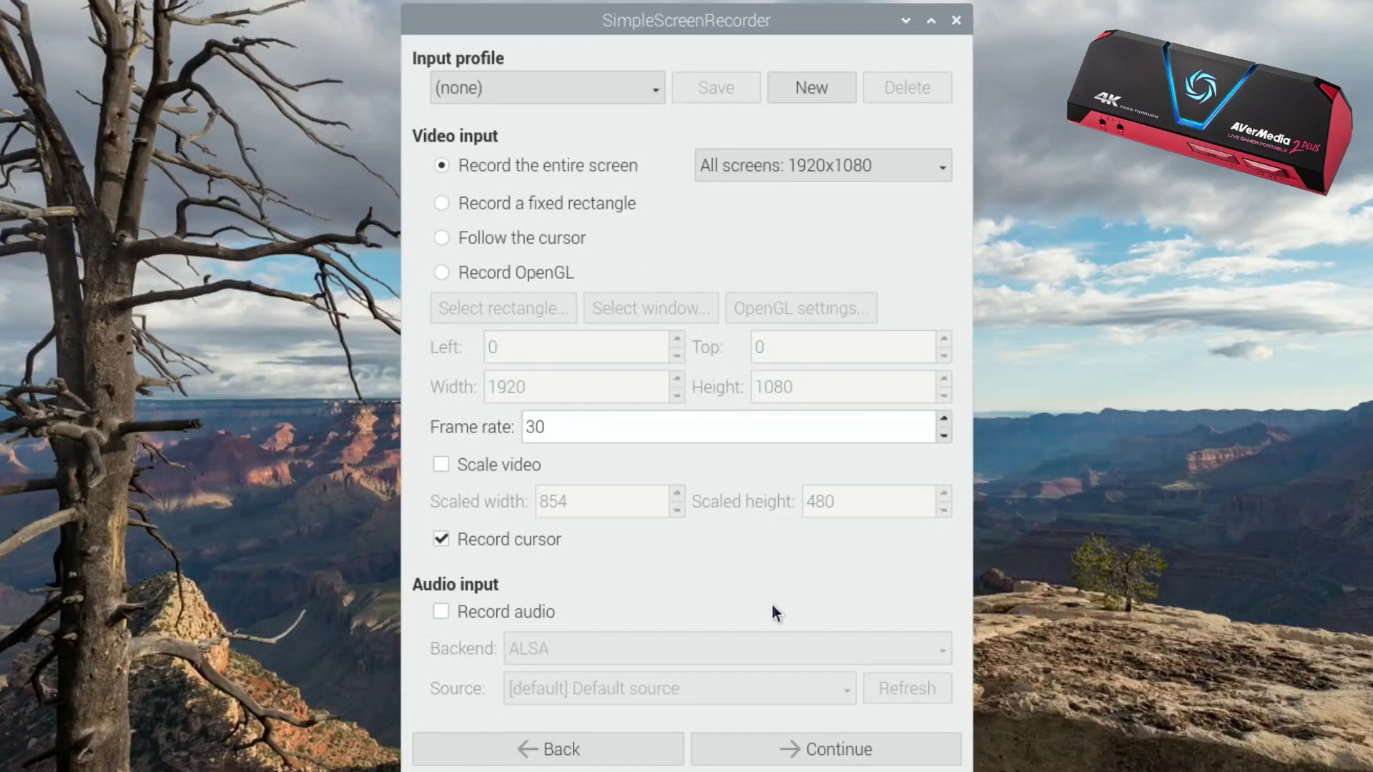
- Keep the Matroska, H.264, superfast output settings and advance to the recording page
click(778, 754)
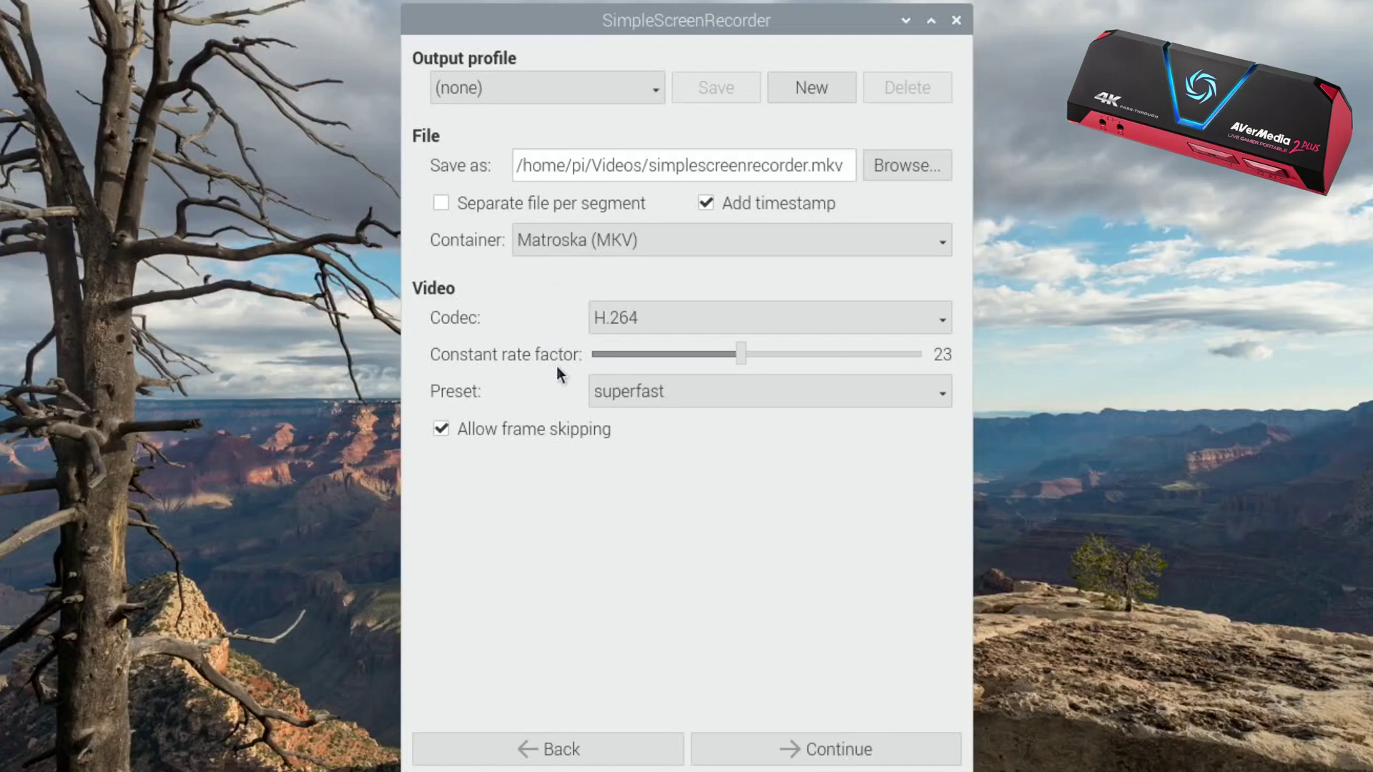
click(784, 751)
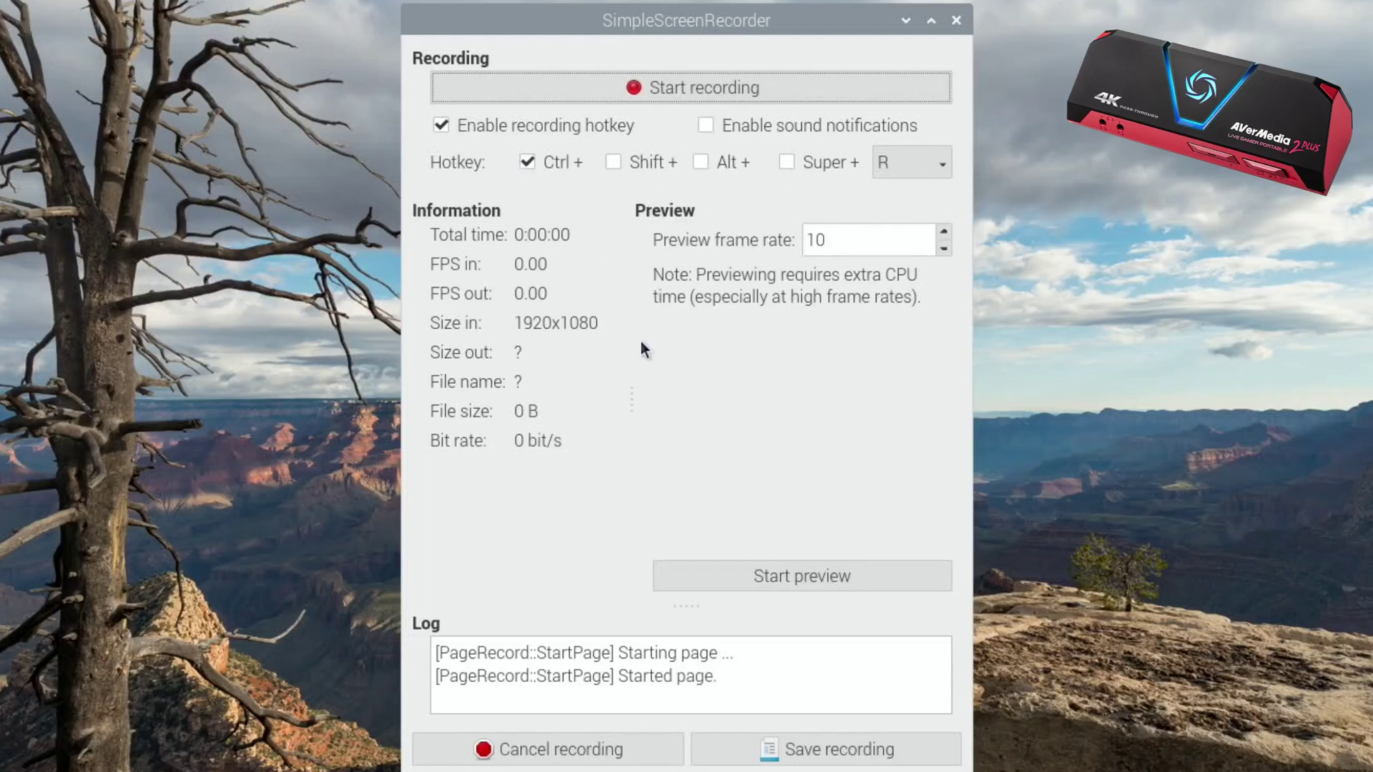
- Start recording, minimize the recorder, and play the Painting Bicycle Wheels video on YouTube
click(676, 83)
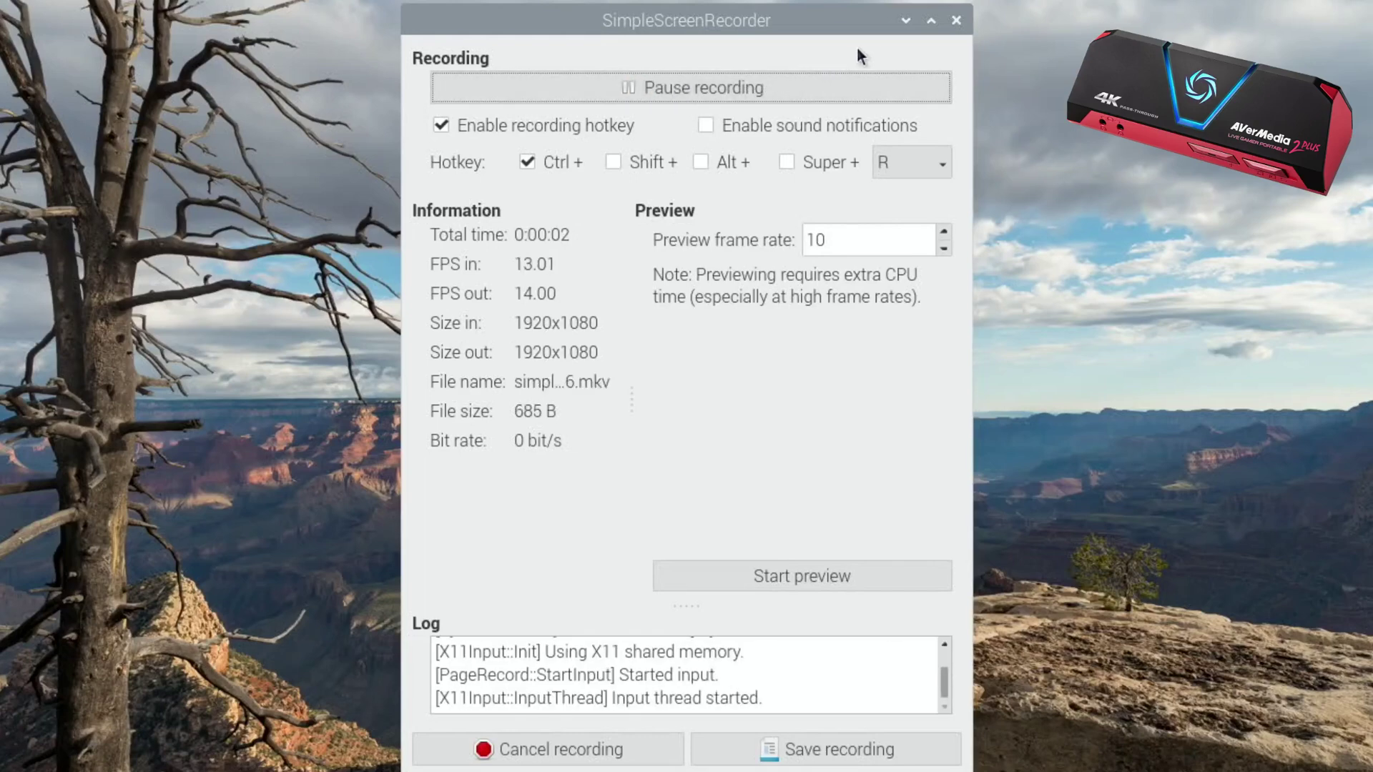
click(905, 21)
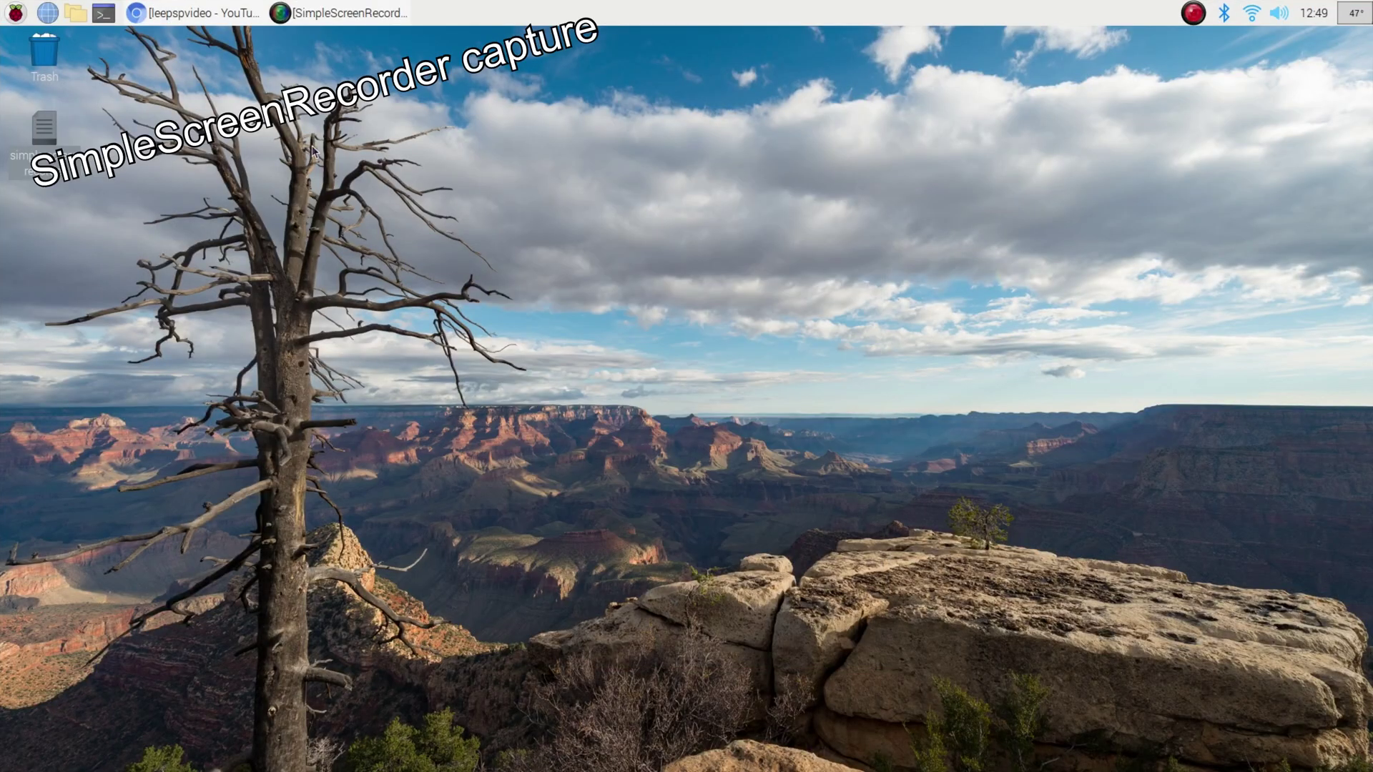
click(152, 16)
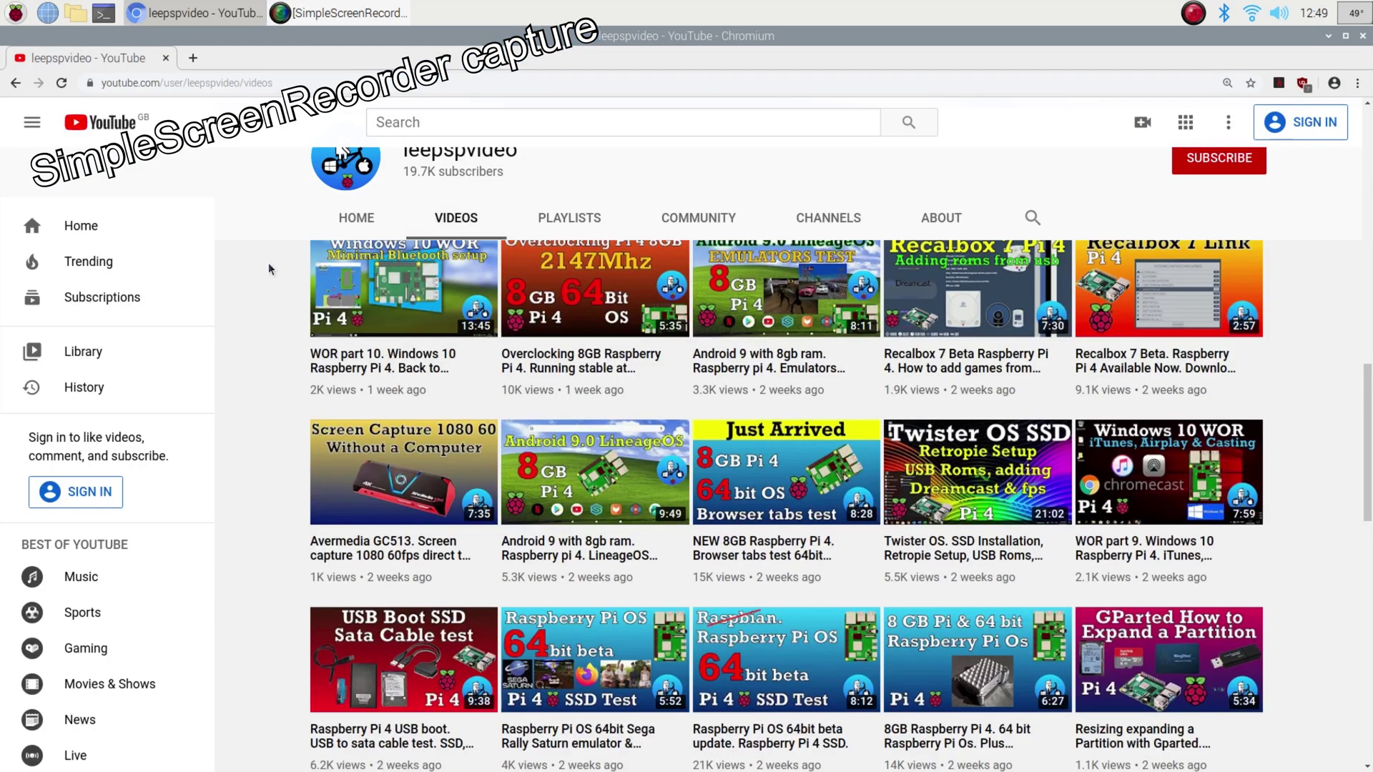
click(451, 126)
text(leepspvideo painting)
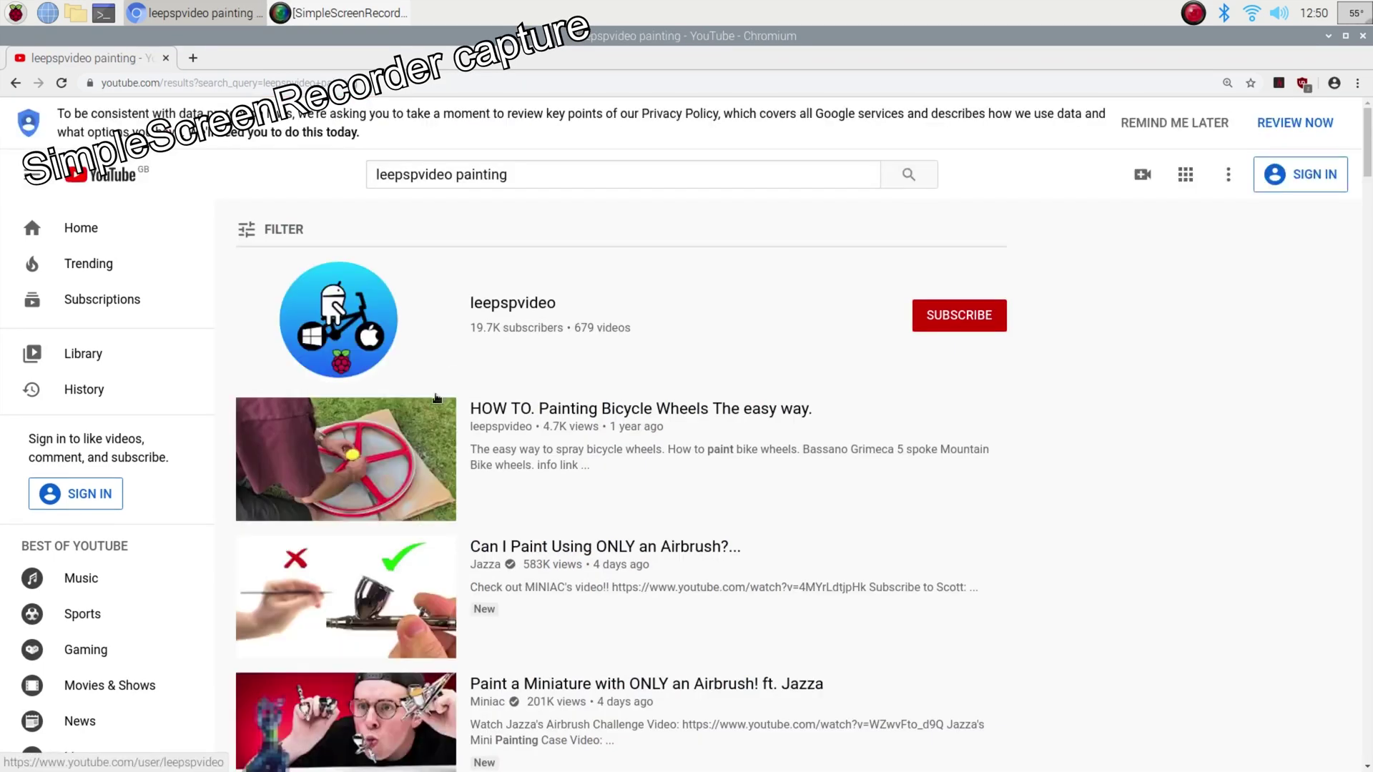
click(385, 455)
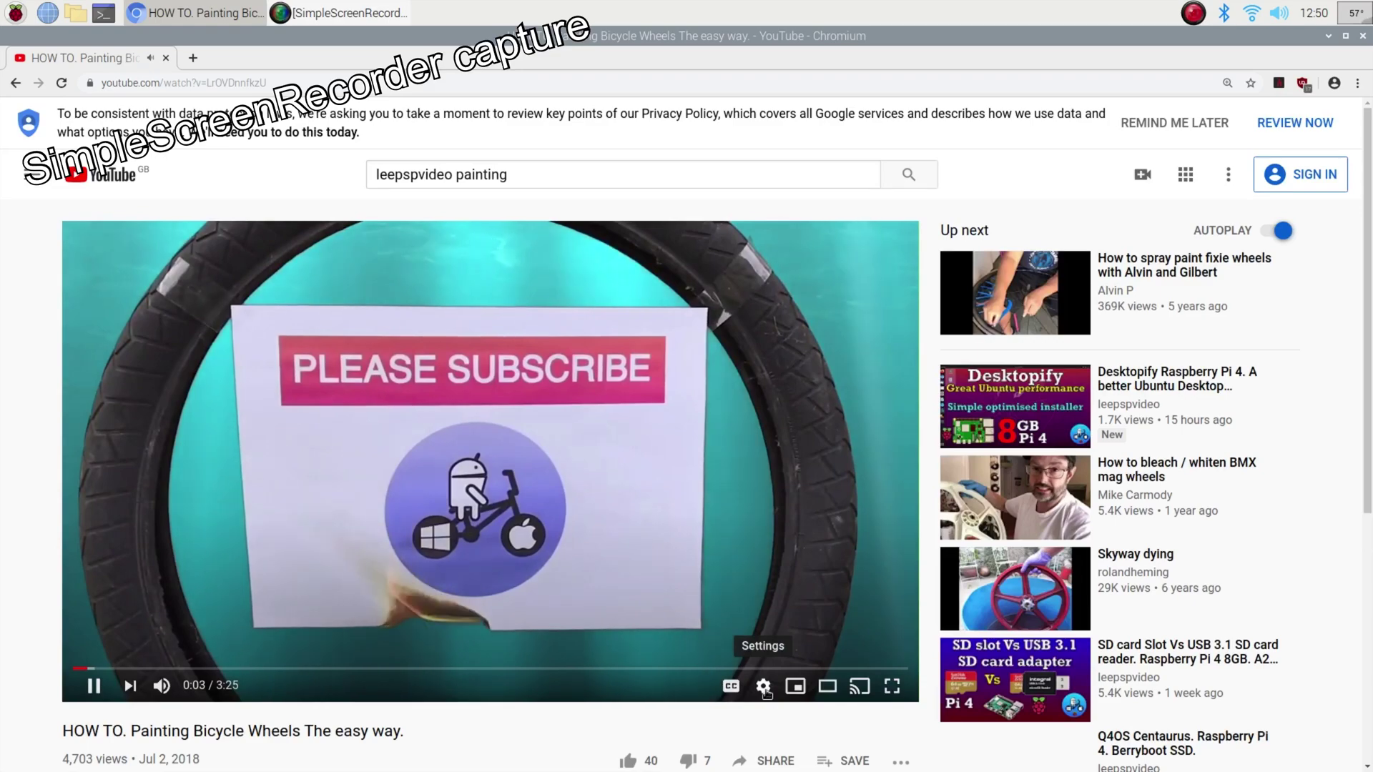
click(763, 688)
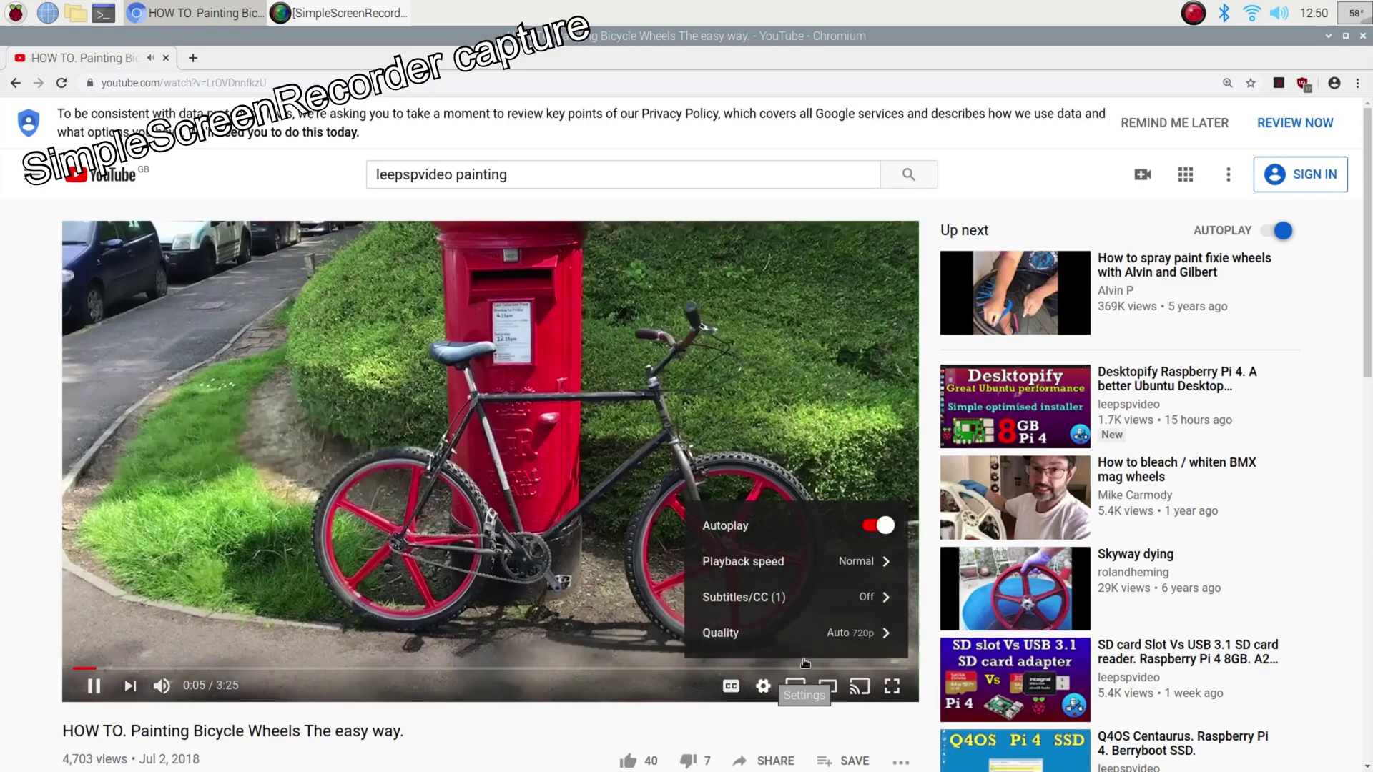
click(524, 620)
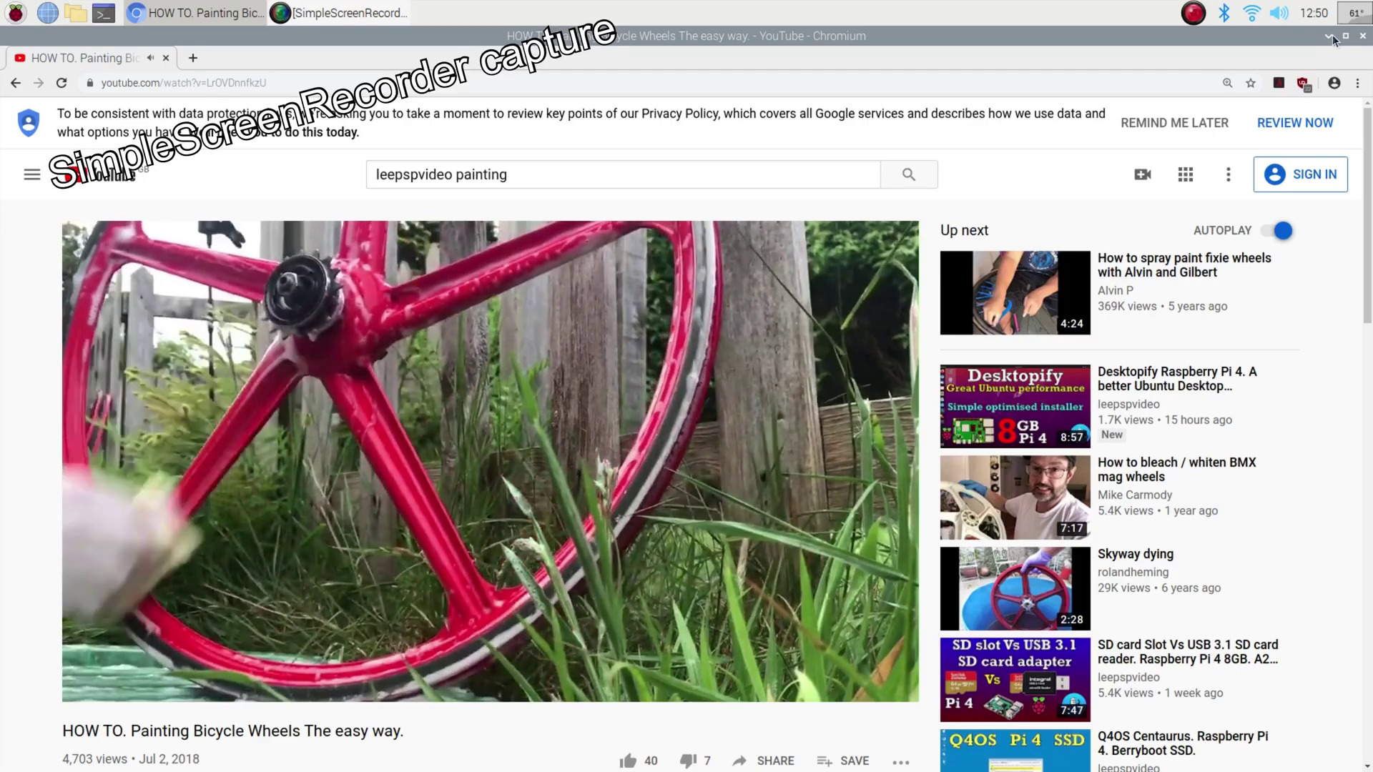
- Search 'hotukdeals' from the address bar and open the hotukdeals website
click(1330, 35)
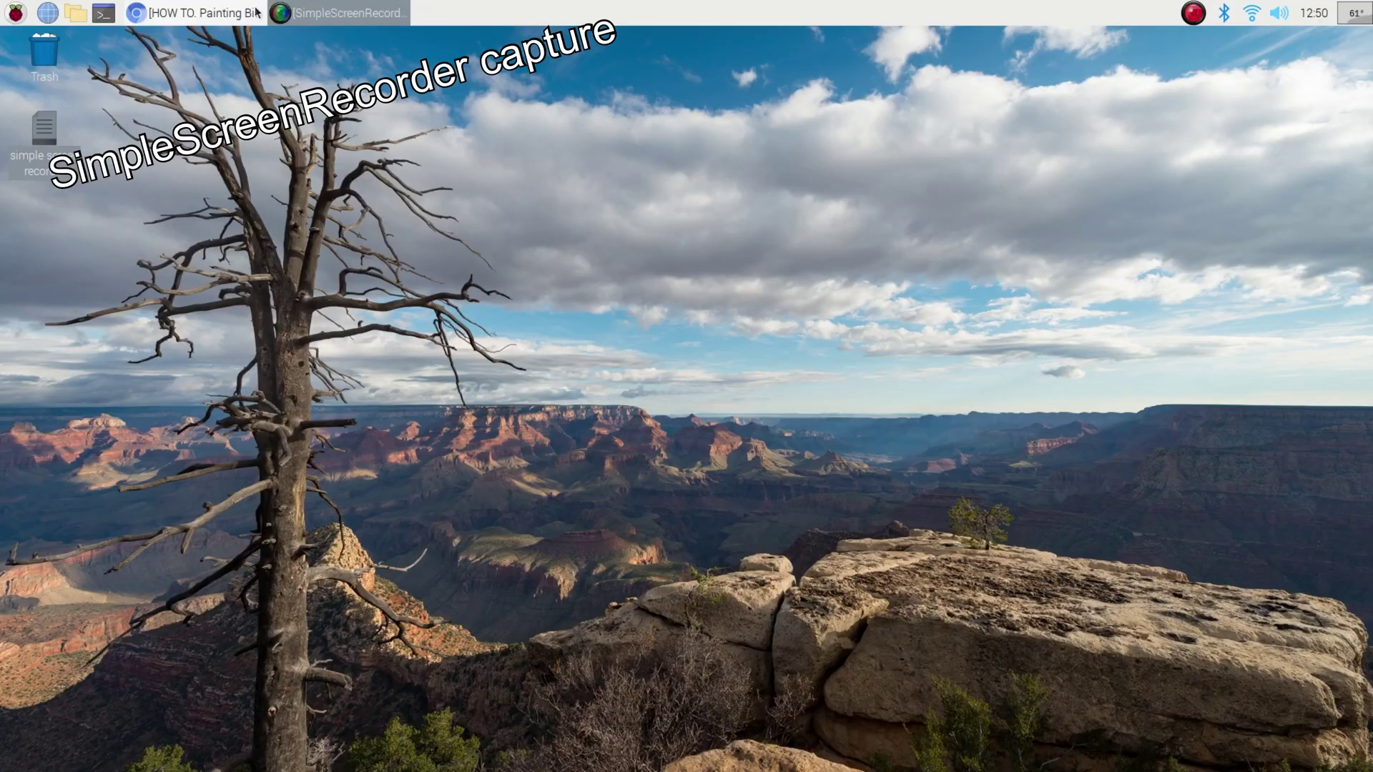
click(194, 13)
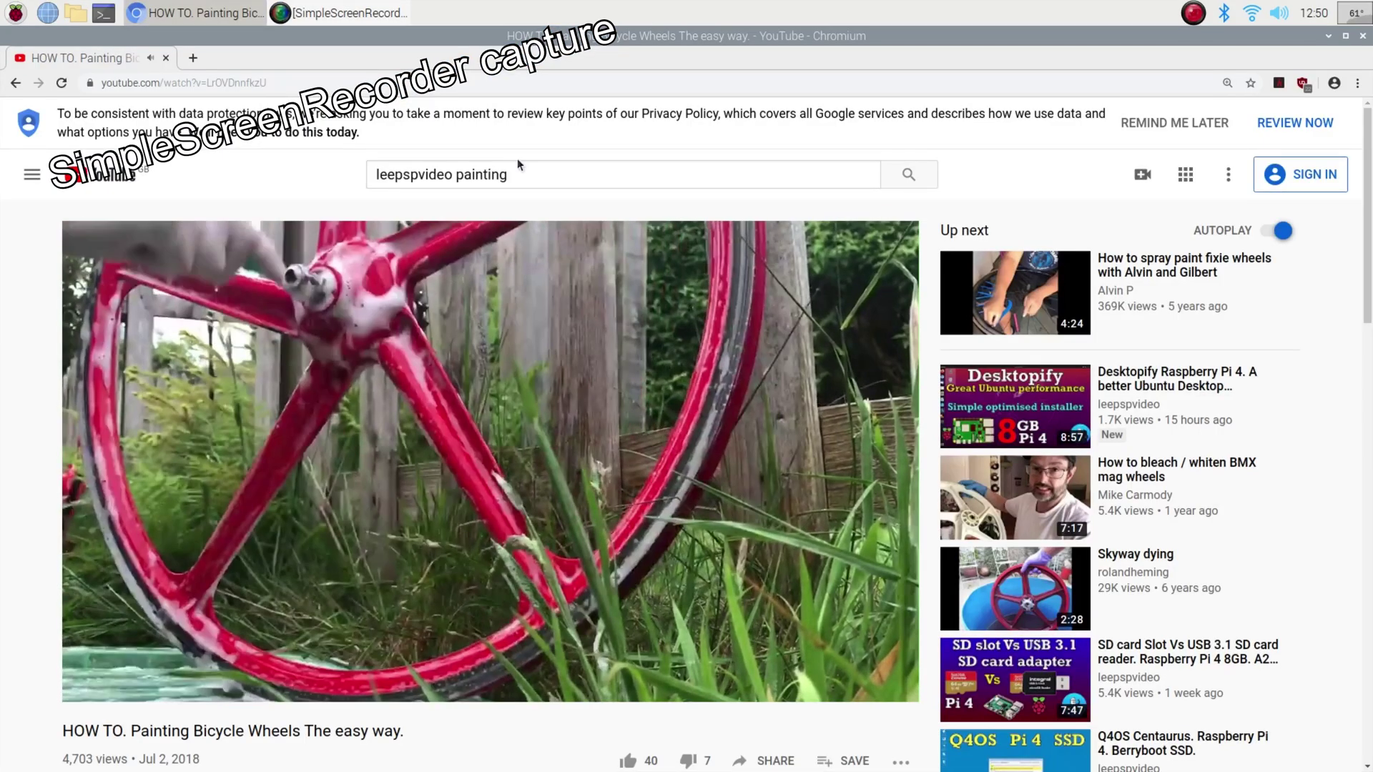
click(306, 80)
text(ho)
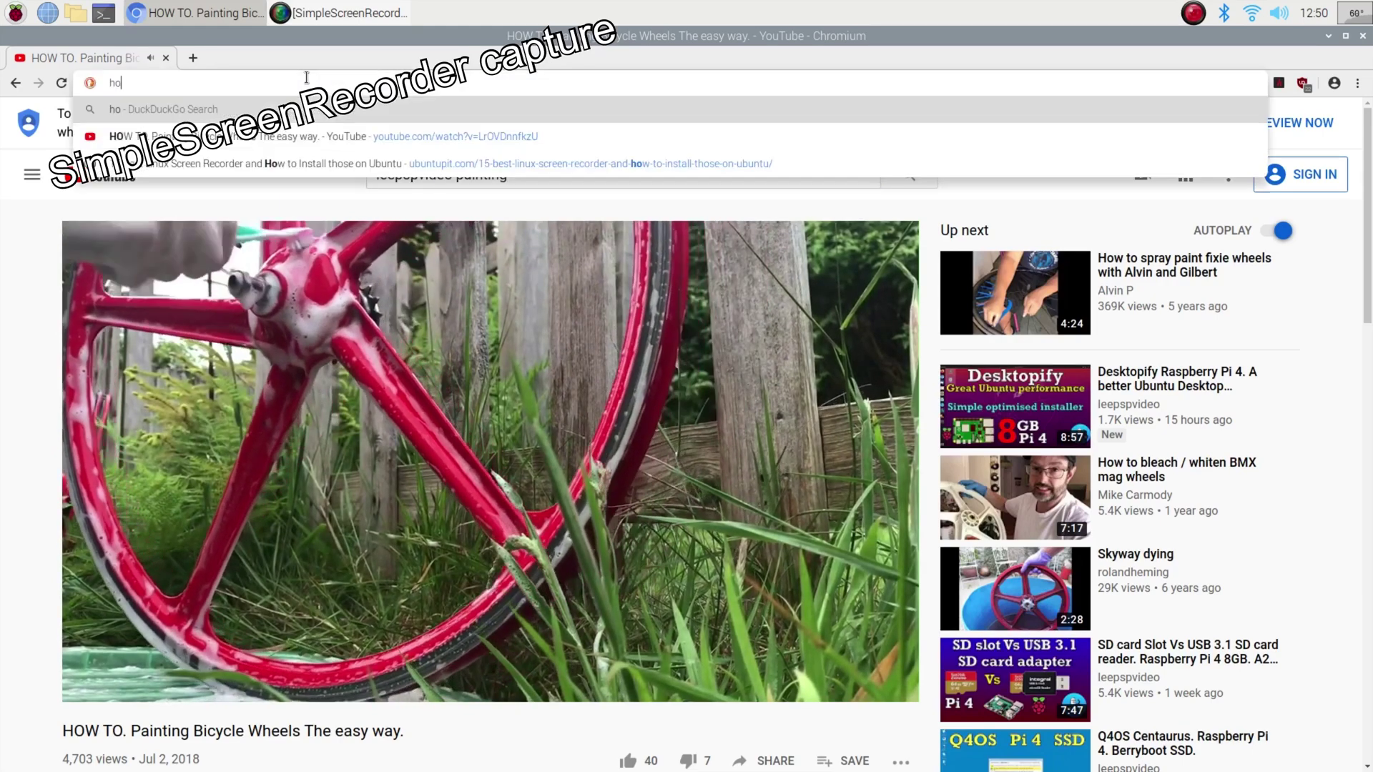
text(tukdeals)
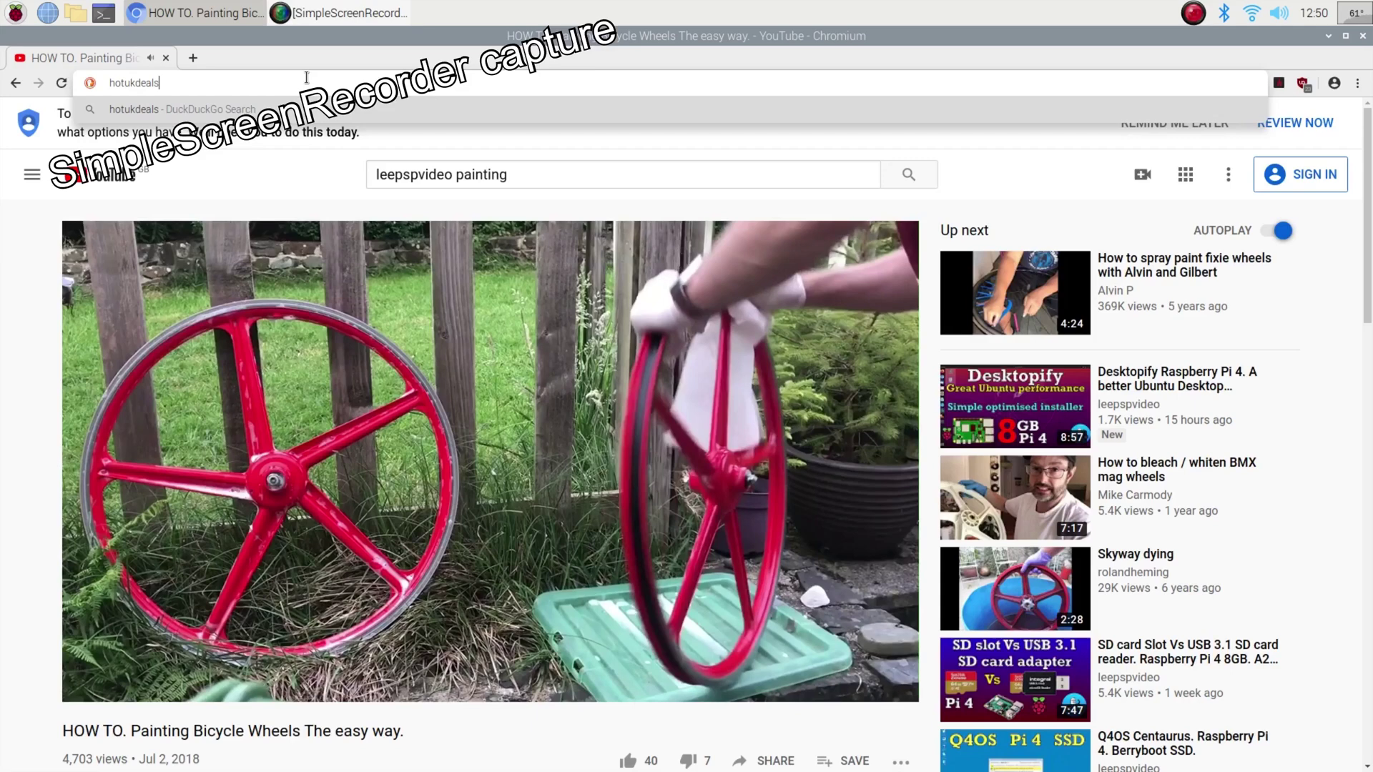
key(Return)
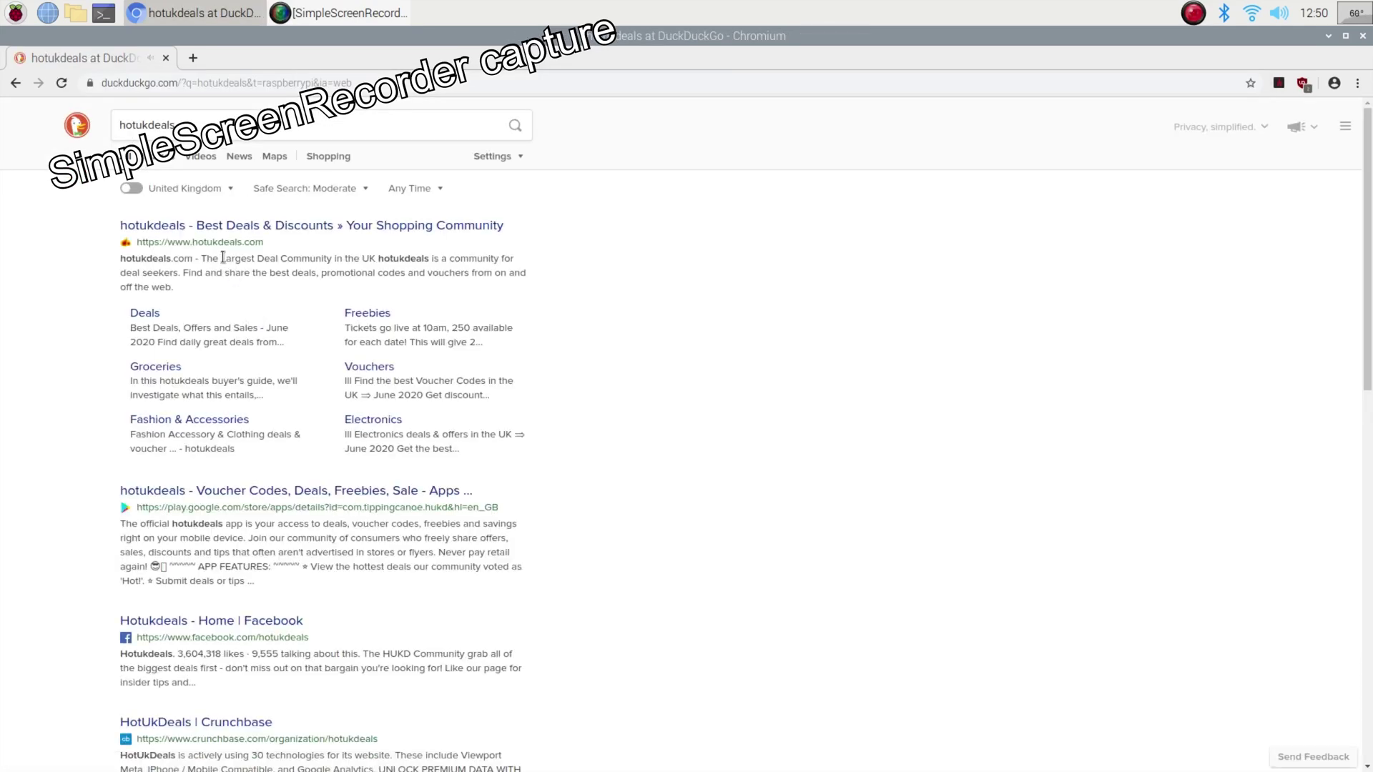
click(200, 229)
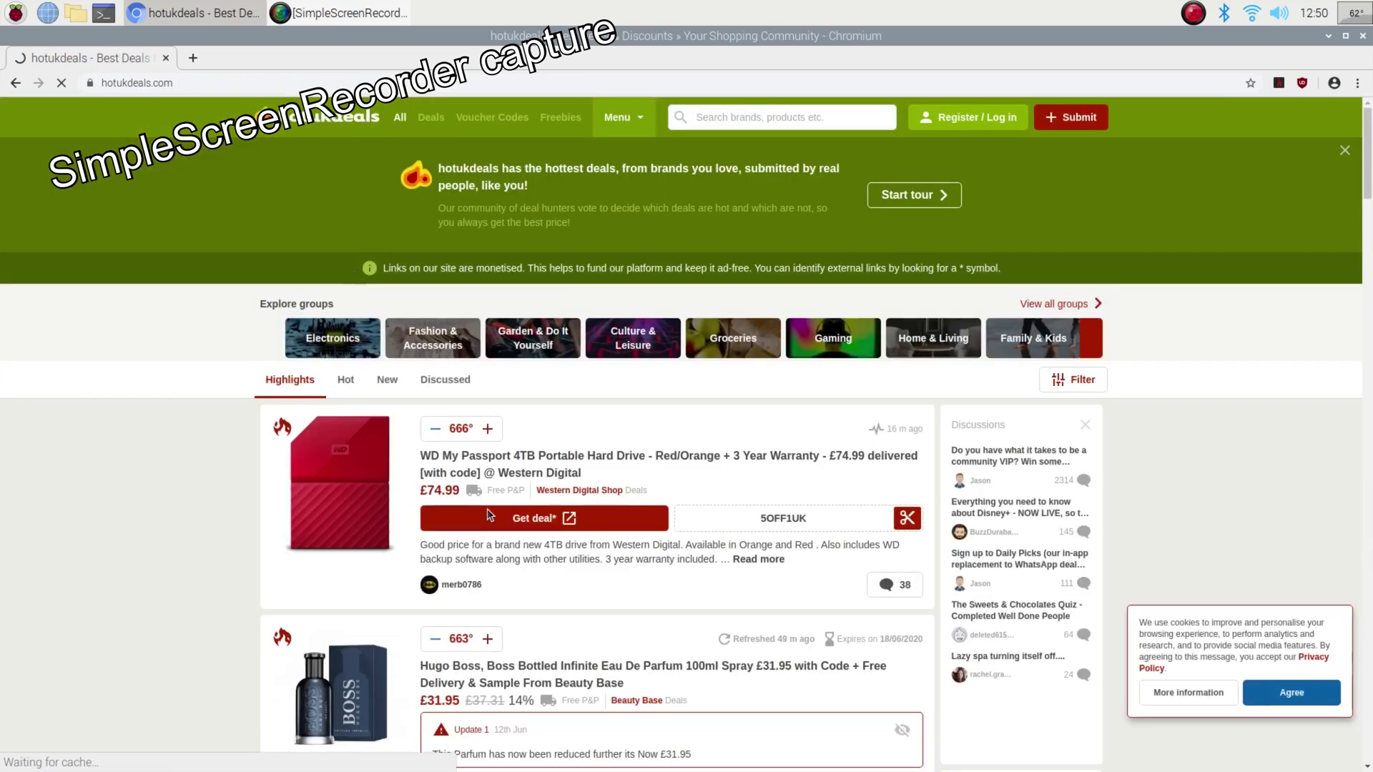
- Scroll up and down the hotukdeals homepage, then close Chromium
scroll(487, 515, down, 20)
scroll(487, 509, up, 20)
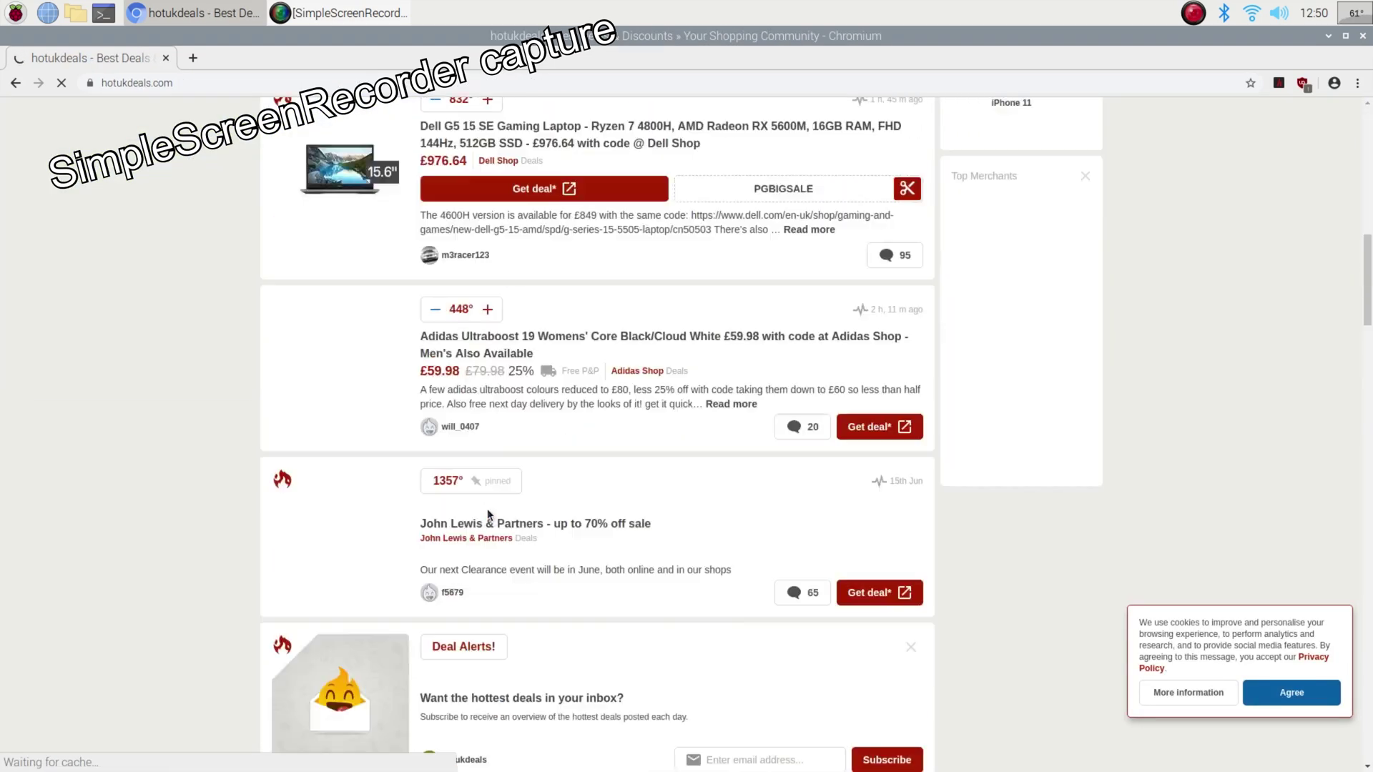
scroll(487, 508, up, 2)
scroll(487, 509, down, 20)
scroll(487, 508, up, 15)
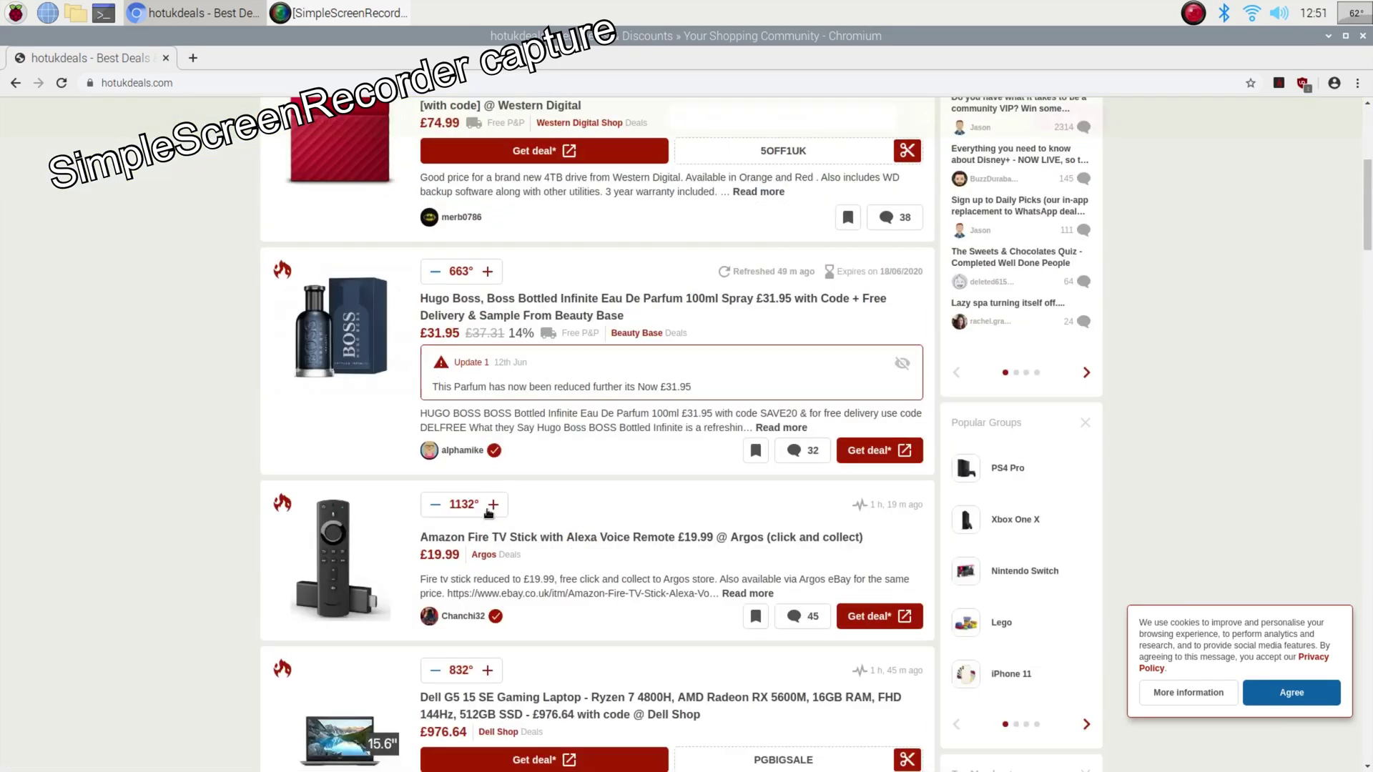
scroll(488, 513, down, 3)
scroll(488, 513, down, 10)
scroll(851, 348, up, 15)
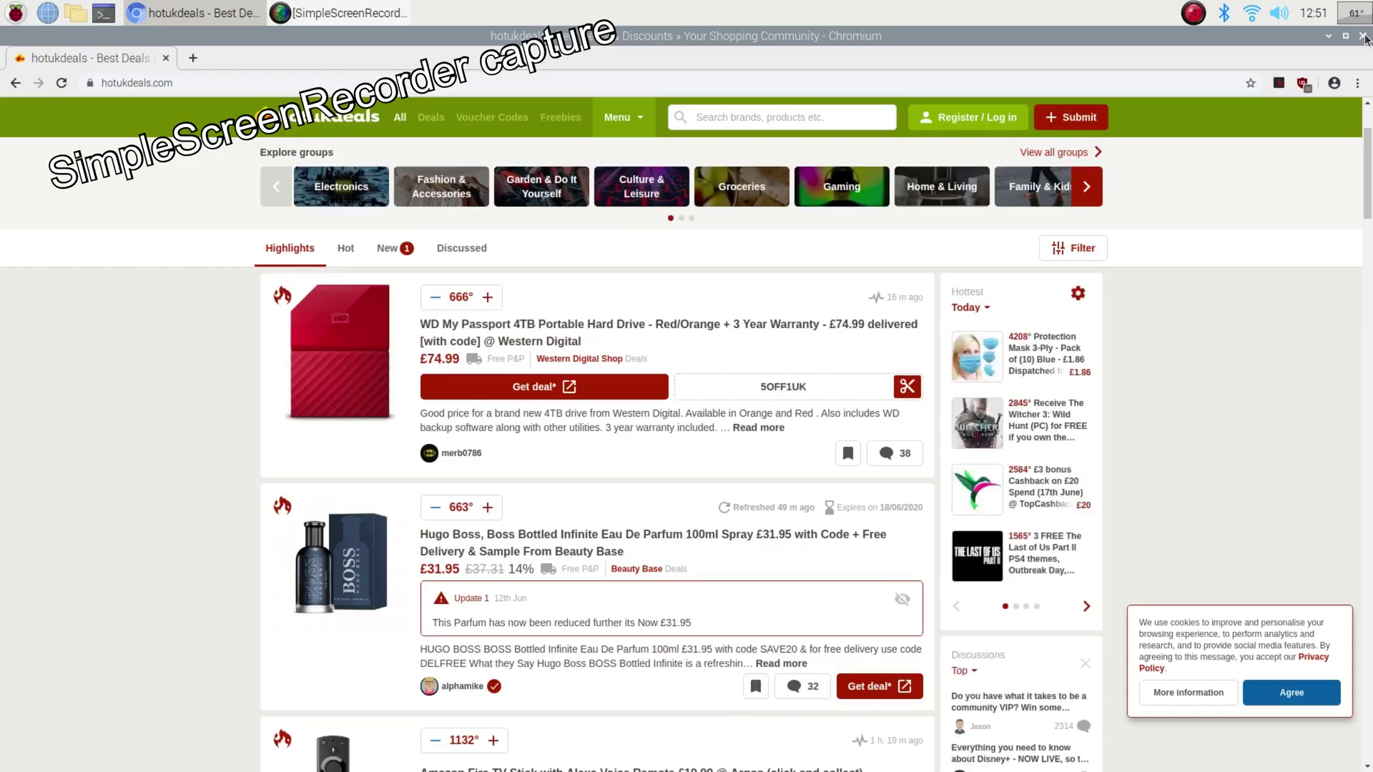
click(1363, 36)
click(14, 14)
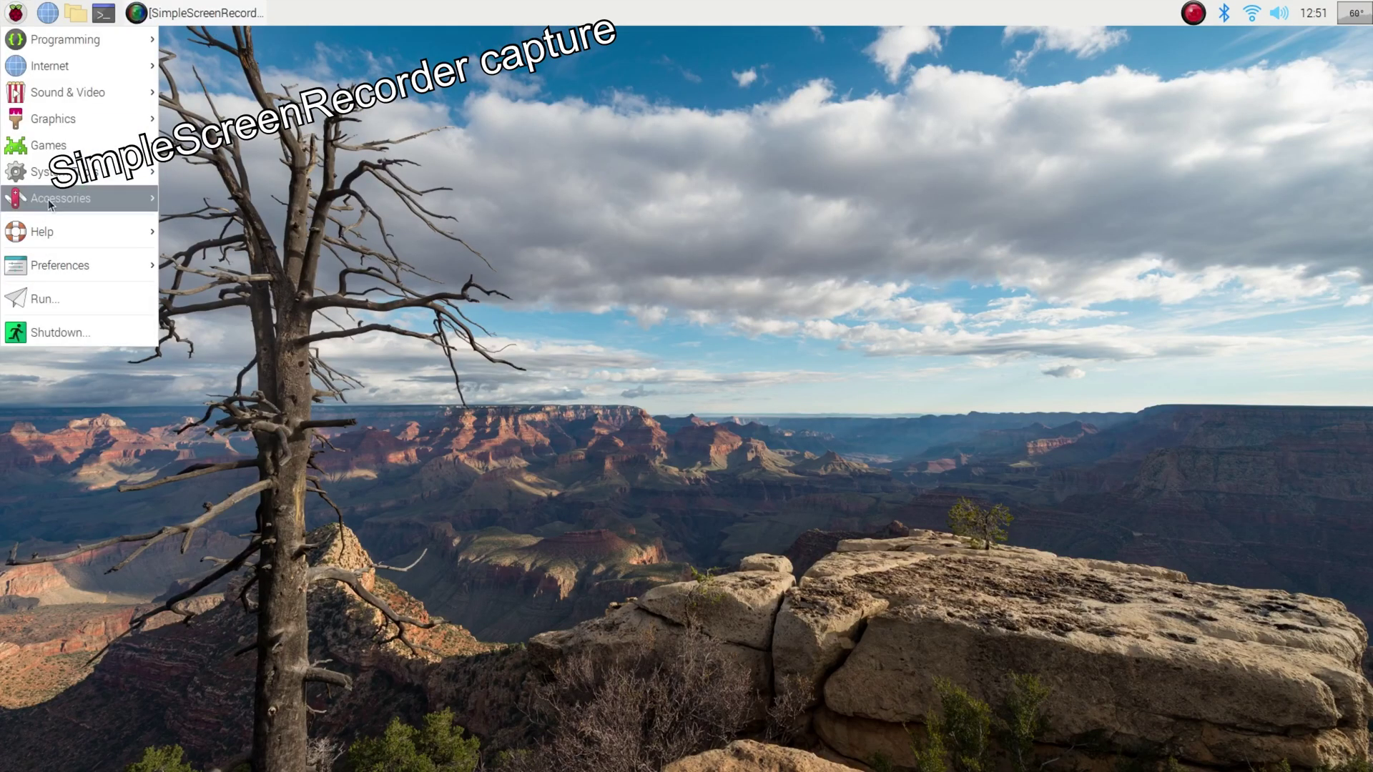
- In a new Text Editor note, convert 'screen recording' to uppercase, then close it with Don't Save
mouse_move(64, 178)
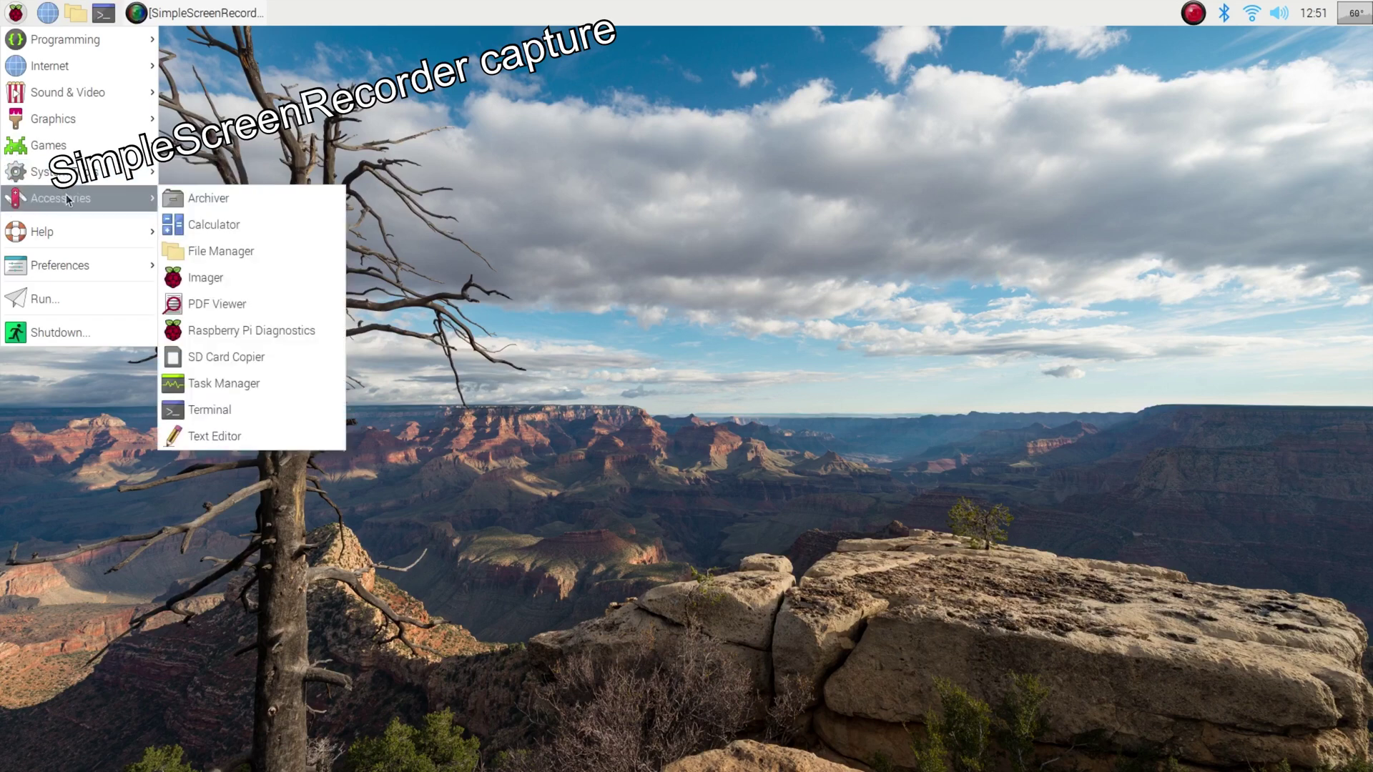
click(233, 433)
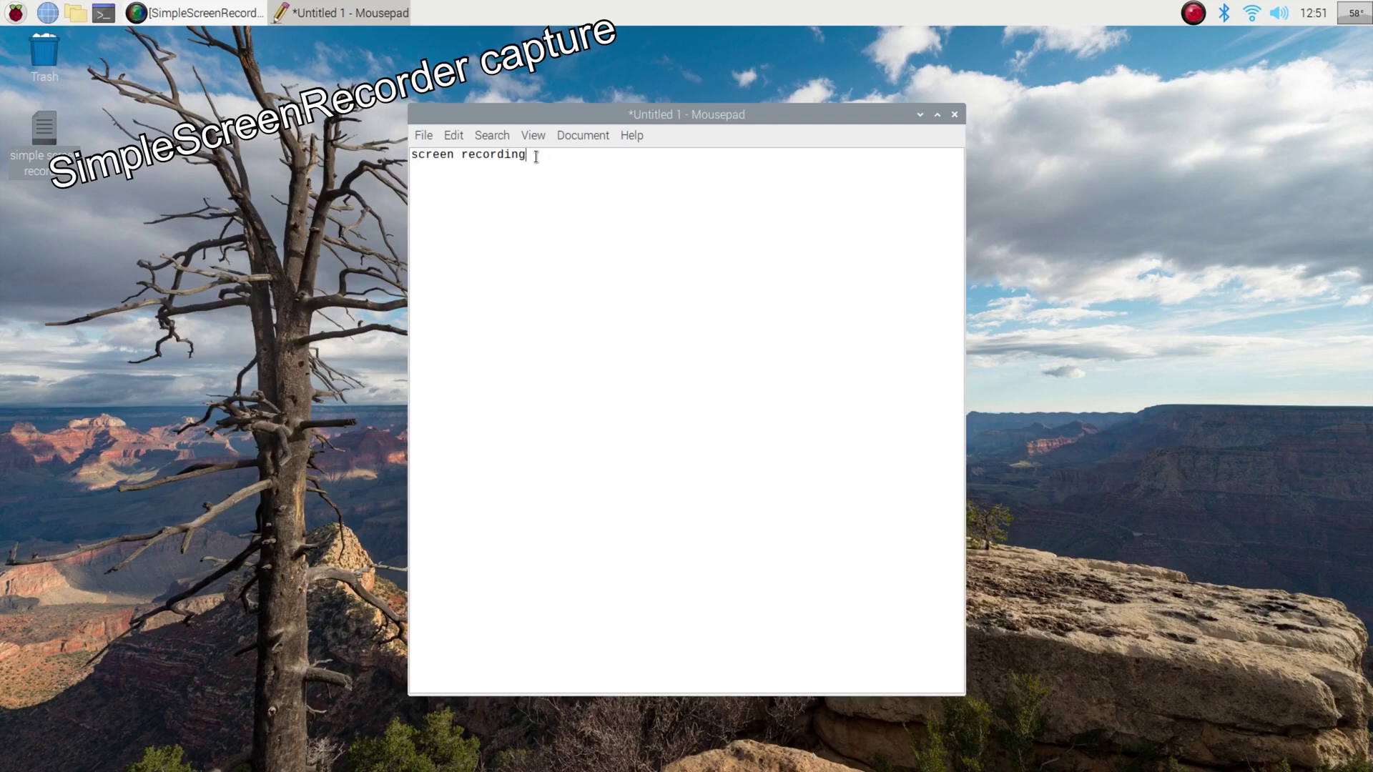
right_click(443, 156)
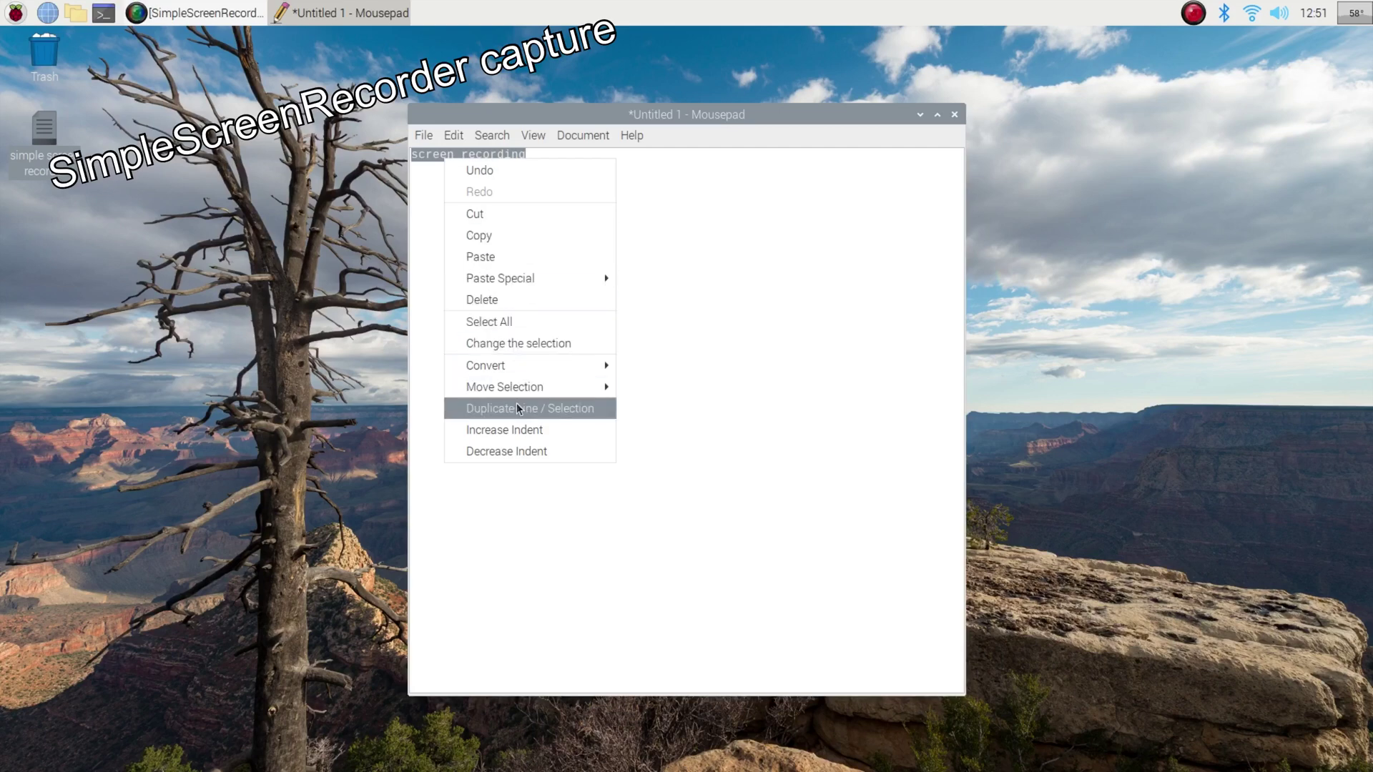
mouse_move(548, 366)
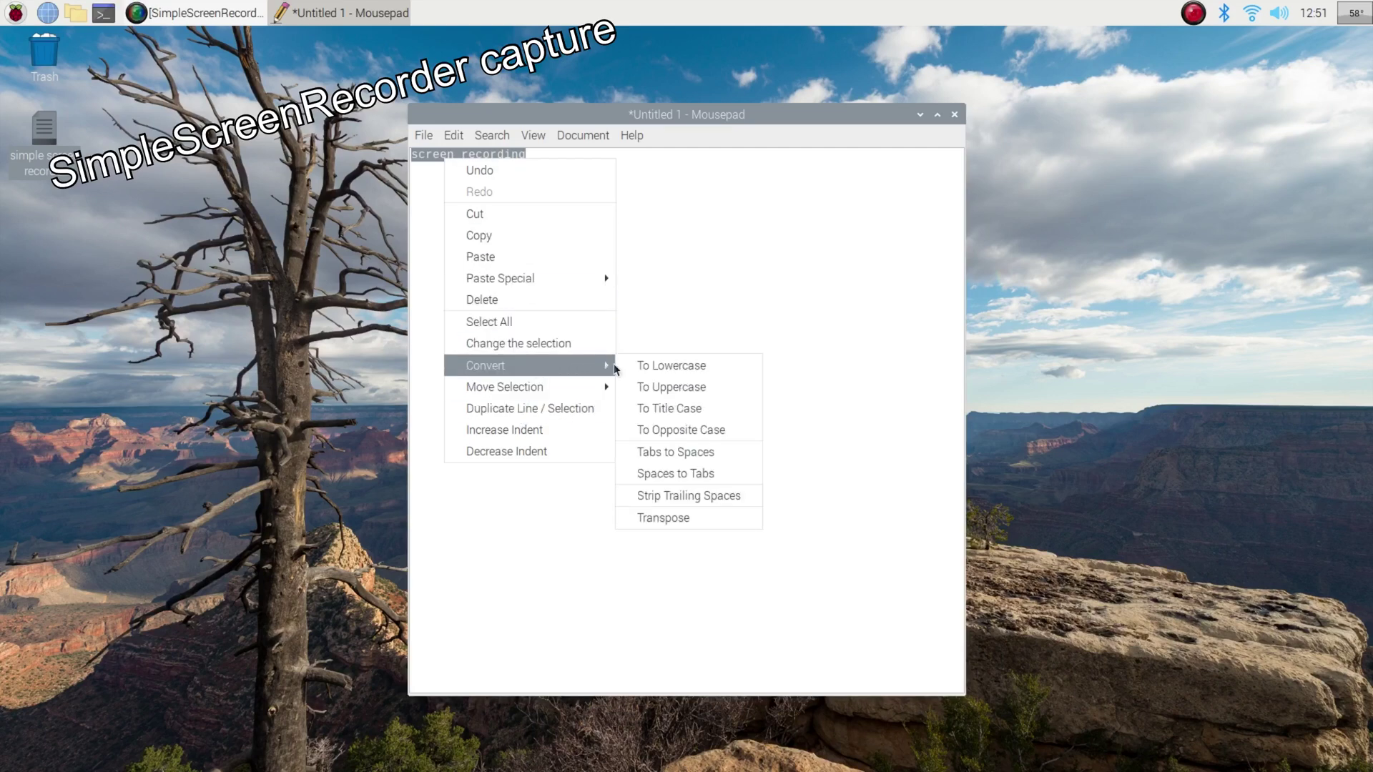
click(658, 386)
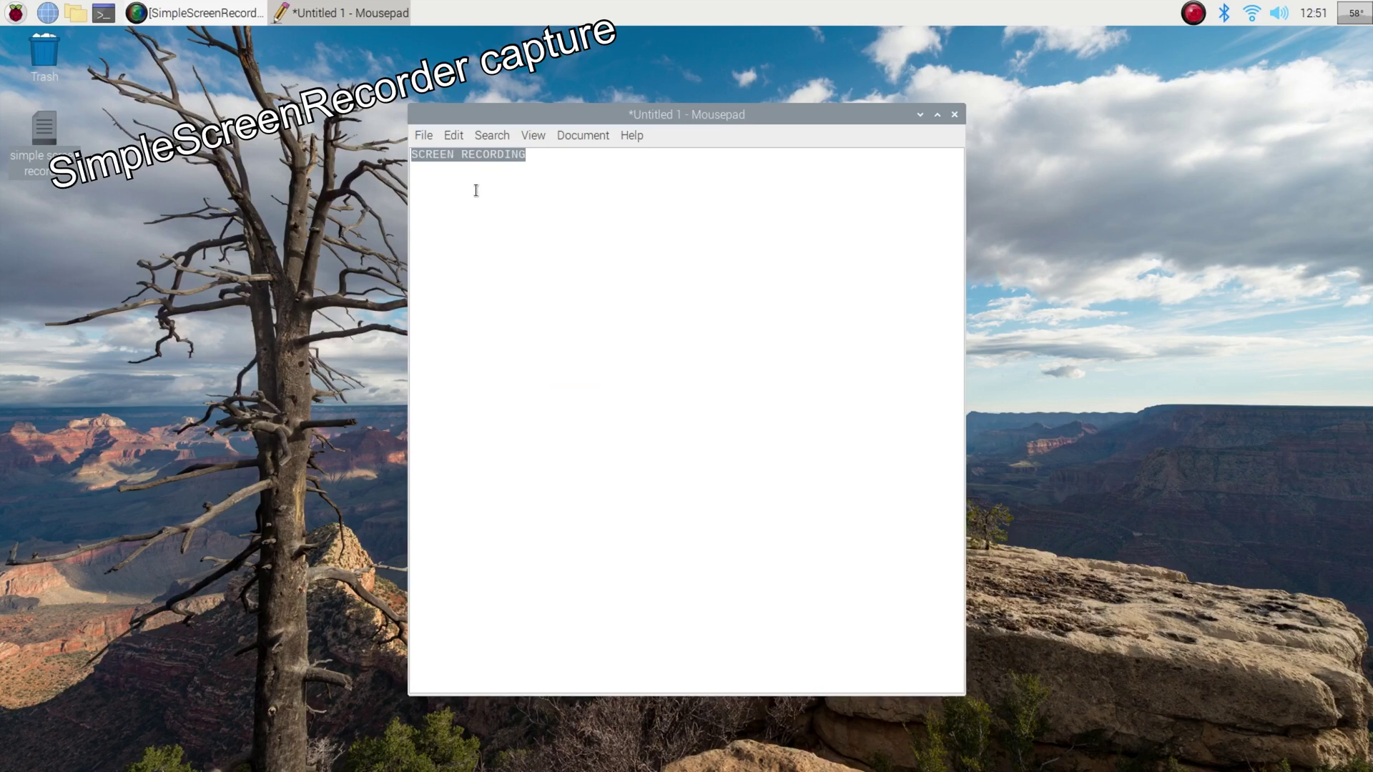
click(952, 118)
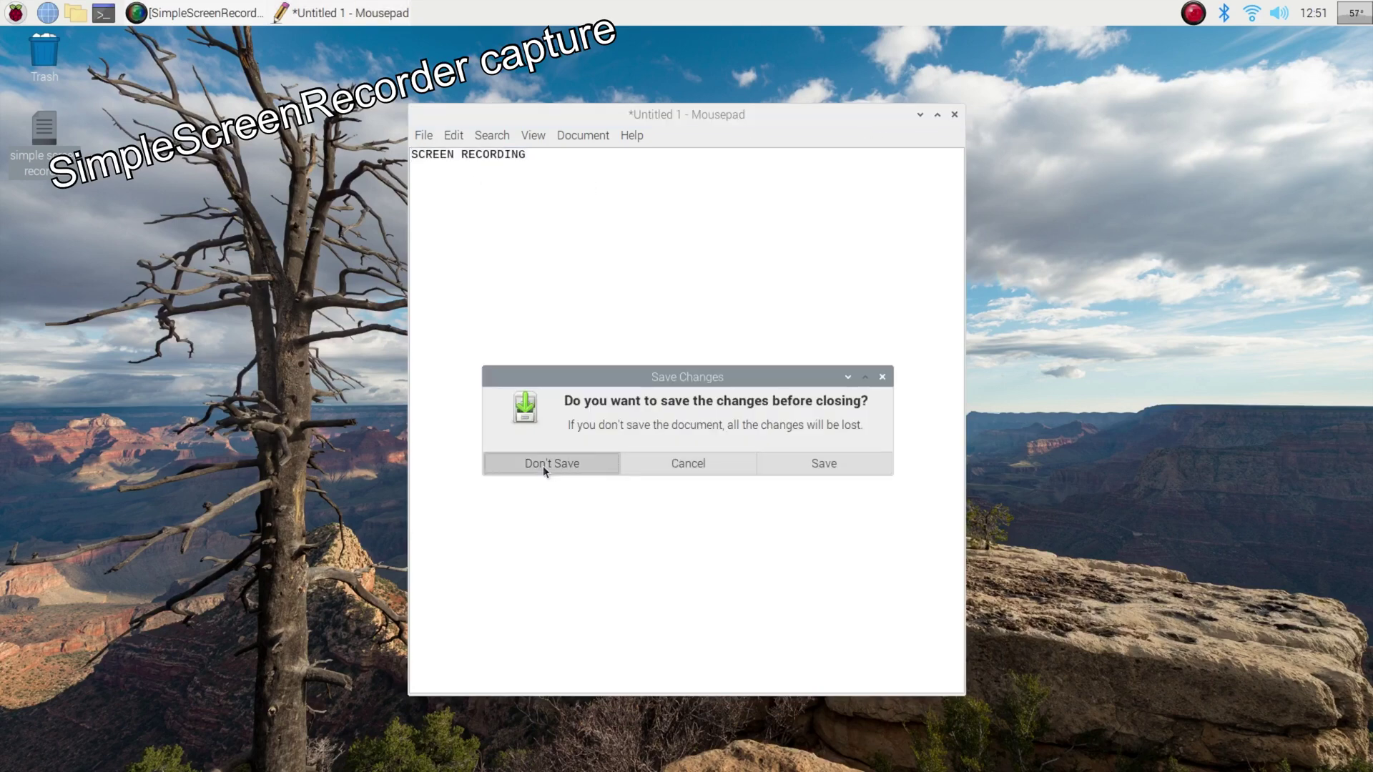
click(543, 465)
- Launch X-Moto from Games and start level #01 of the aeRo's Training pack
click(15, 13)
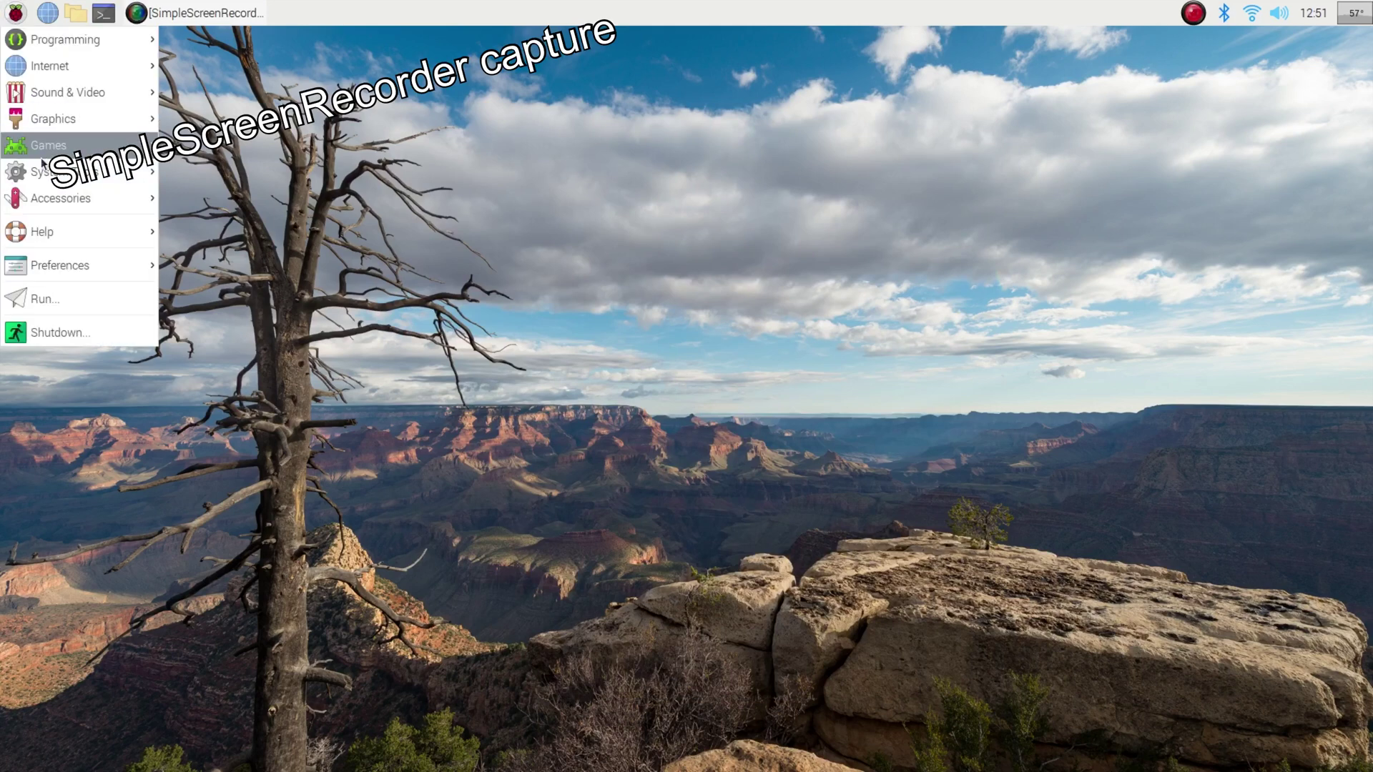
click(188, 158)
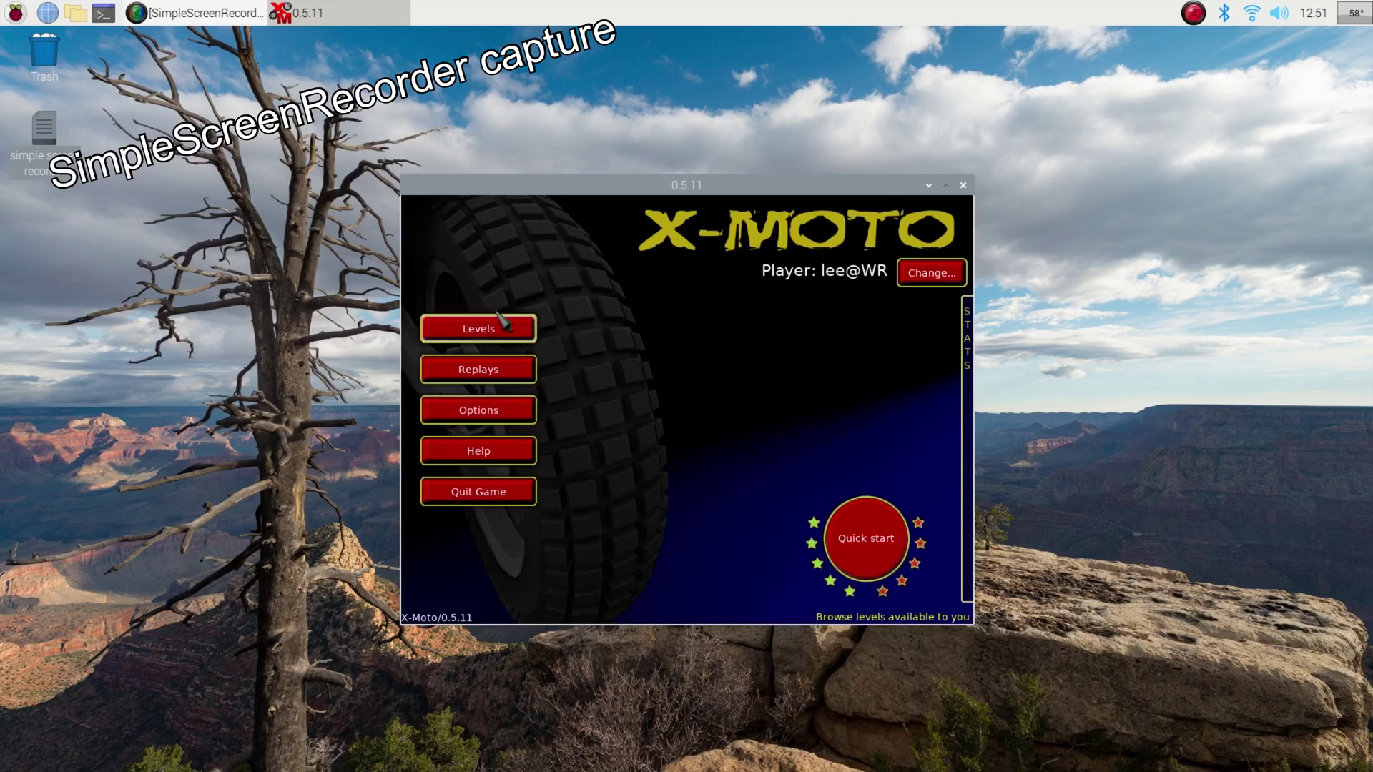
click(510, 330)
double_click(628, 389)
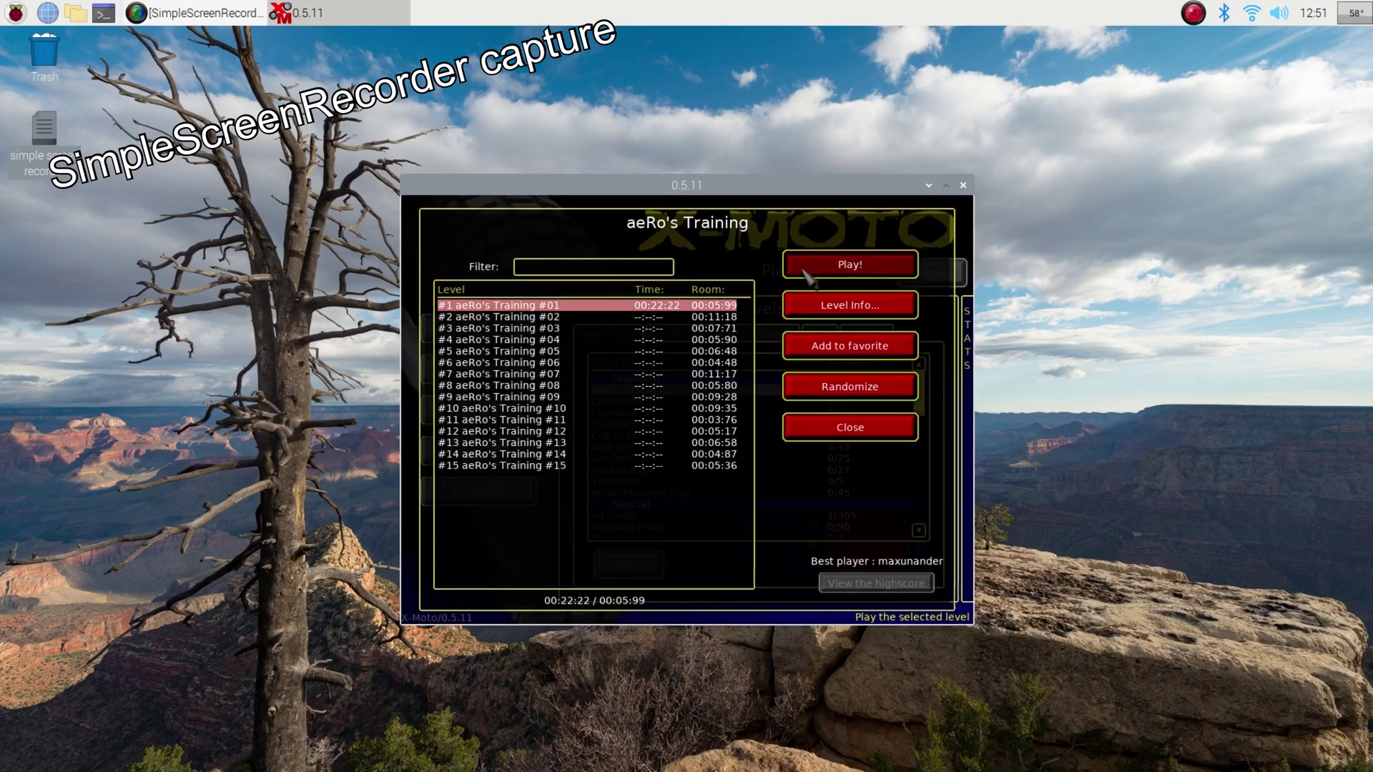
click(805, 272)
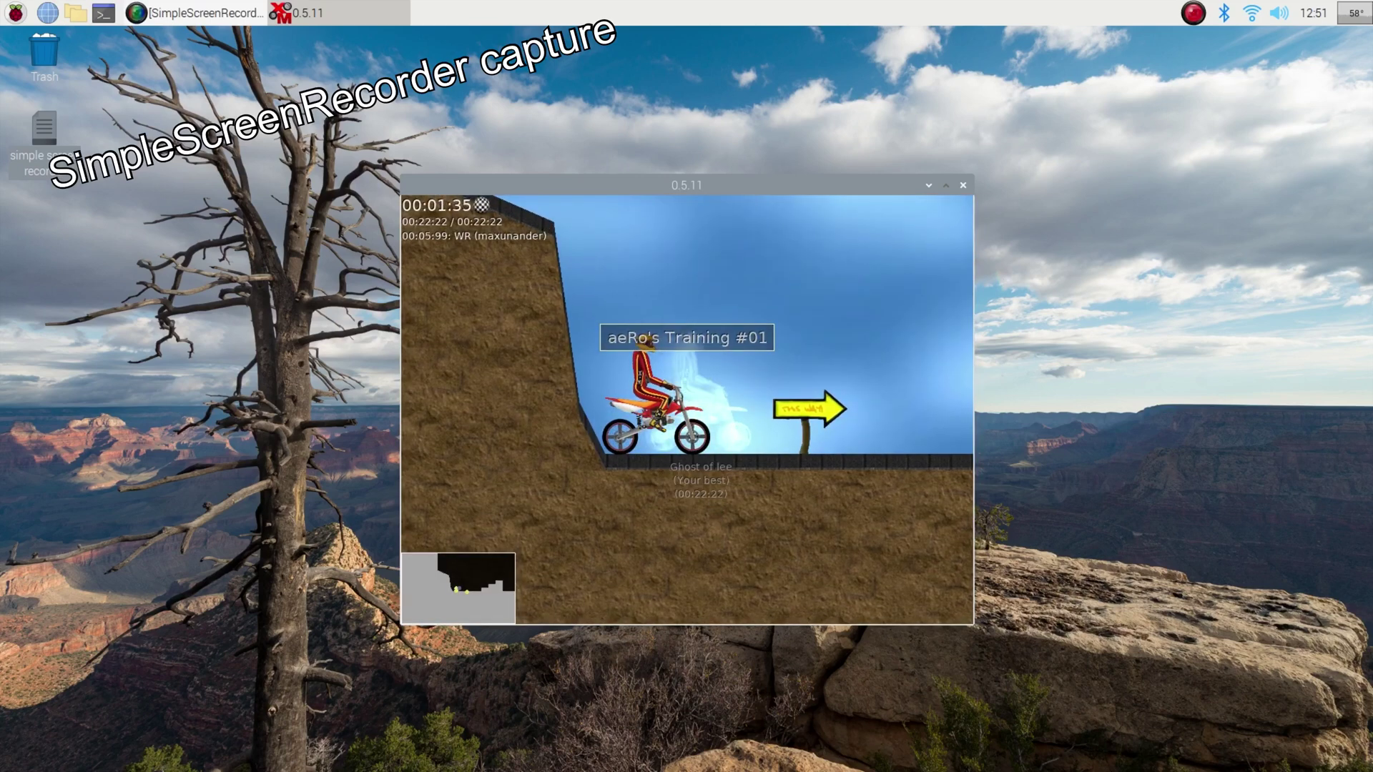
- Ride forward with the Up arrow until crashing, then quit X-Moto from the Escape menu
key(Up)
key(Up)
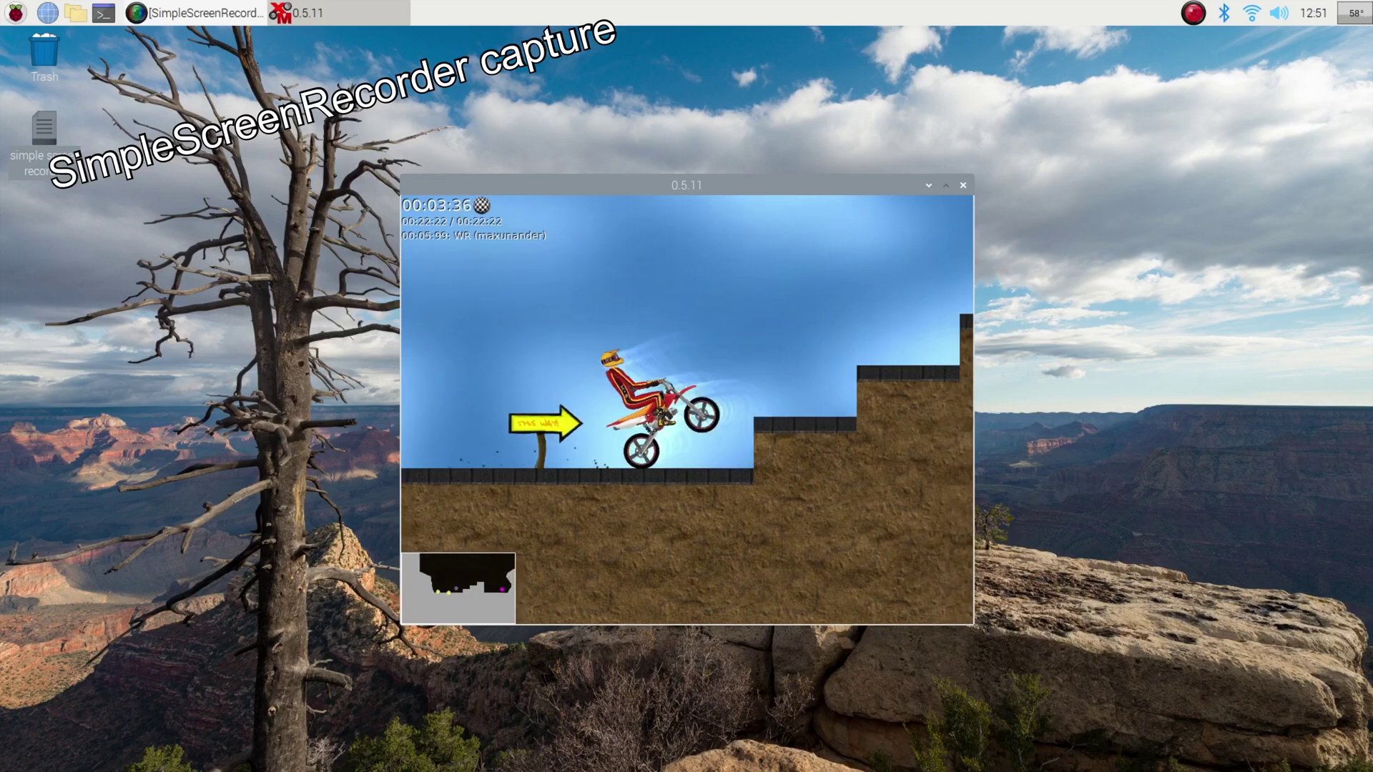
key(Up)
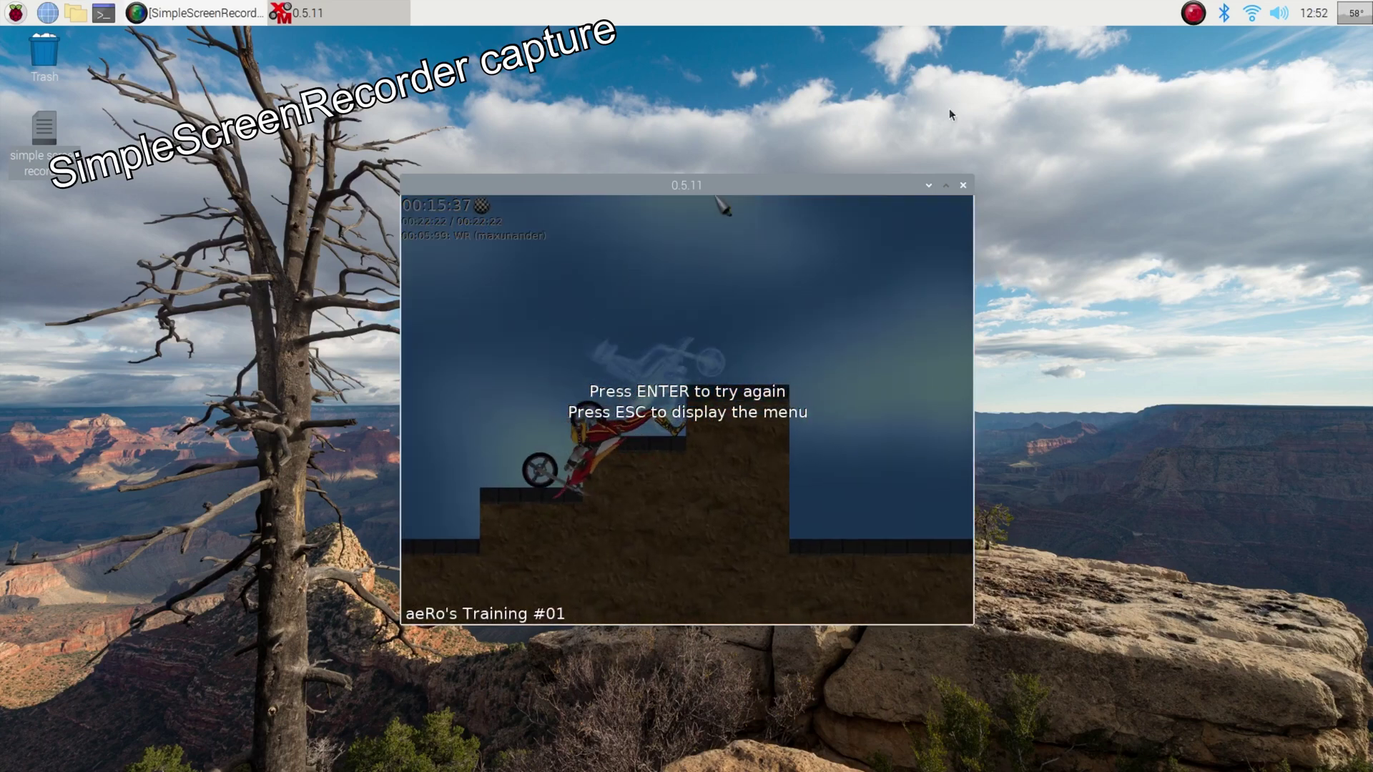
key(Escape)
click(963, 185)
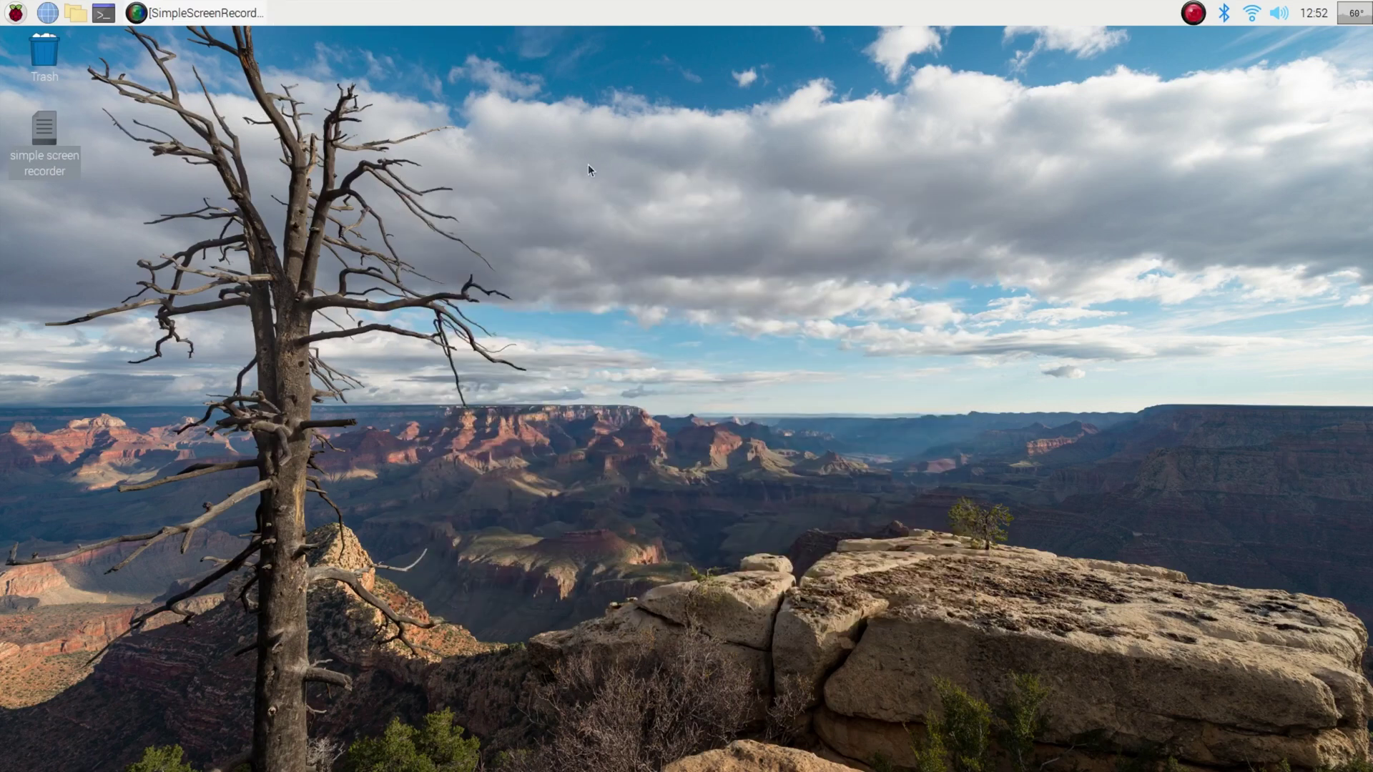
- Hide the recorder and play the 31.8 MiB simplescreenrecorder-2020-06-17_12.49.46.mkv from Videos in VLC
click(1195, 19)
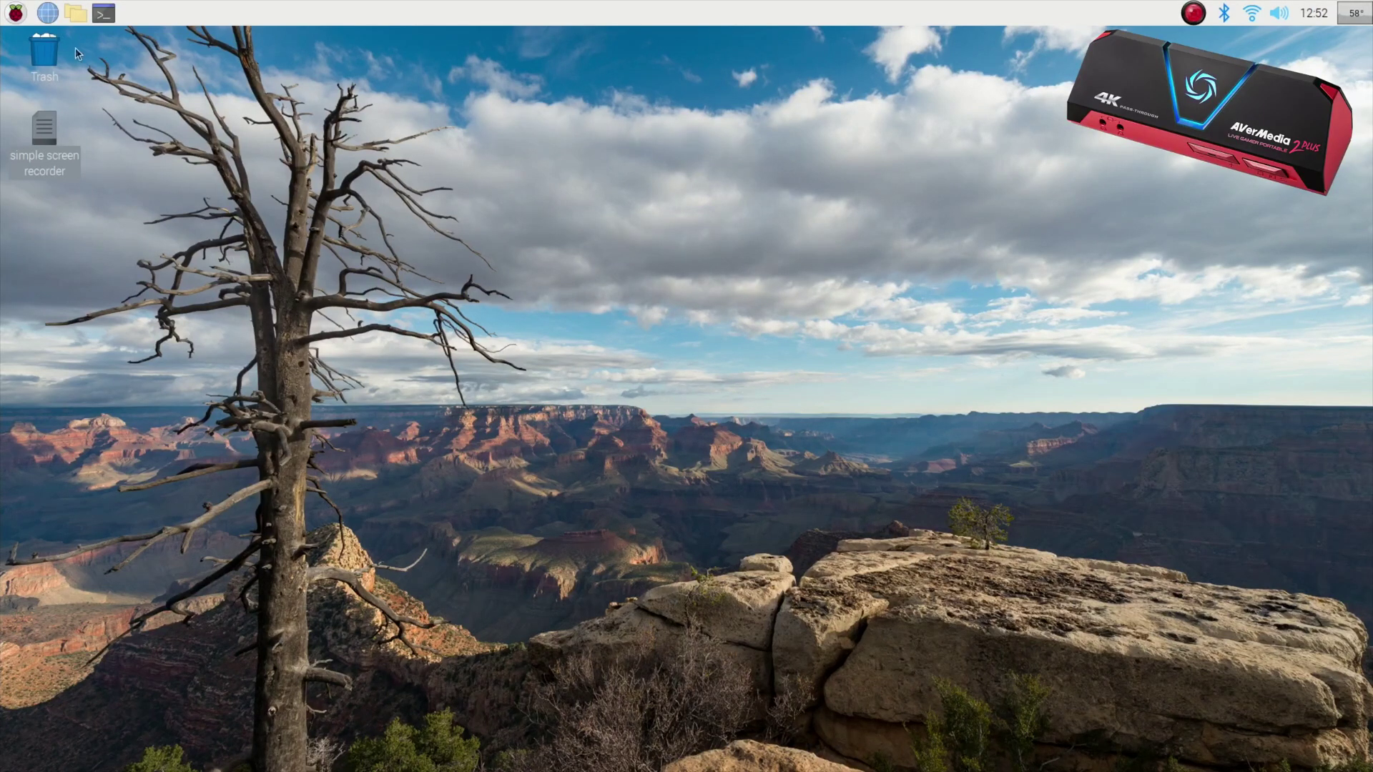
click(84, 22)
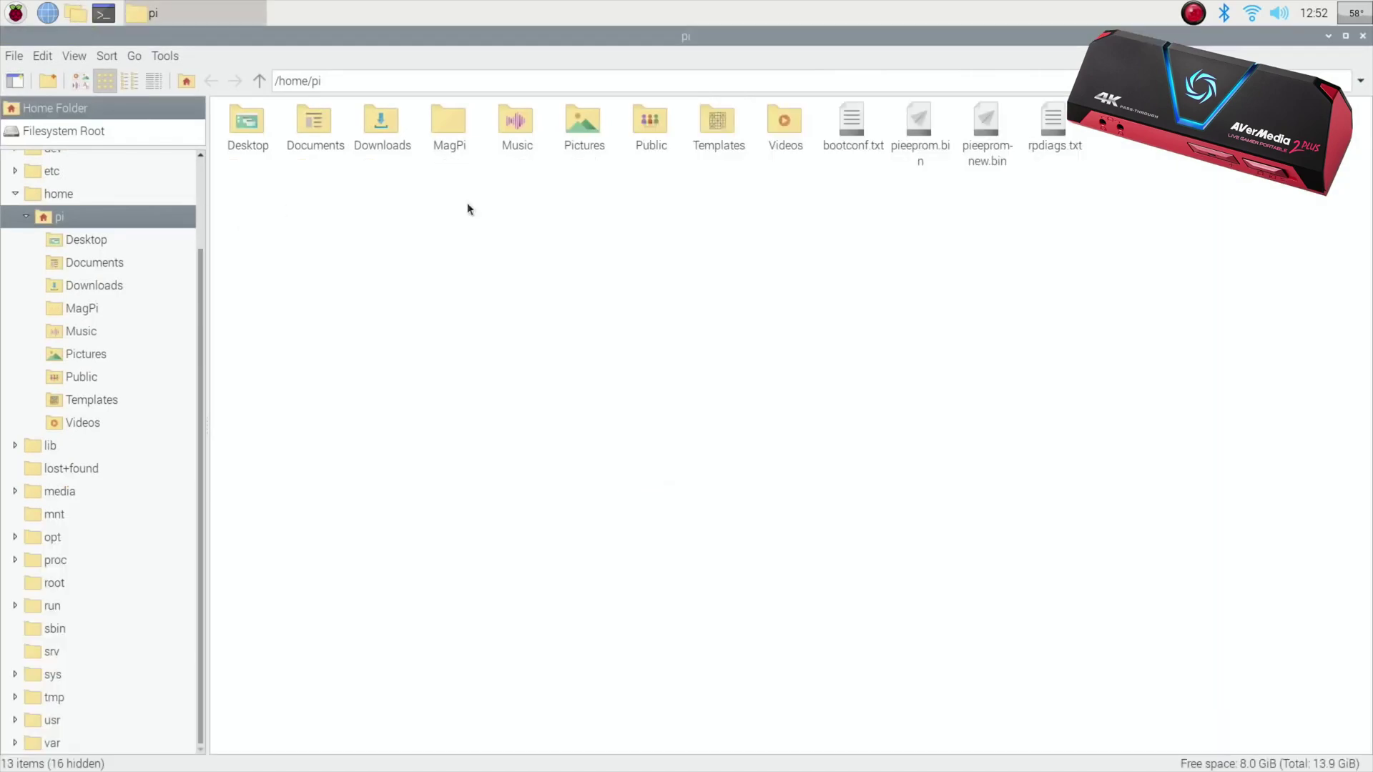
double_click(795, 136)
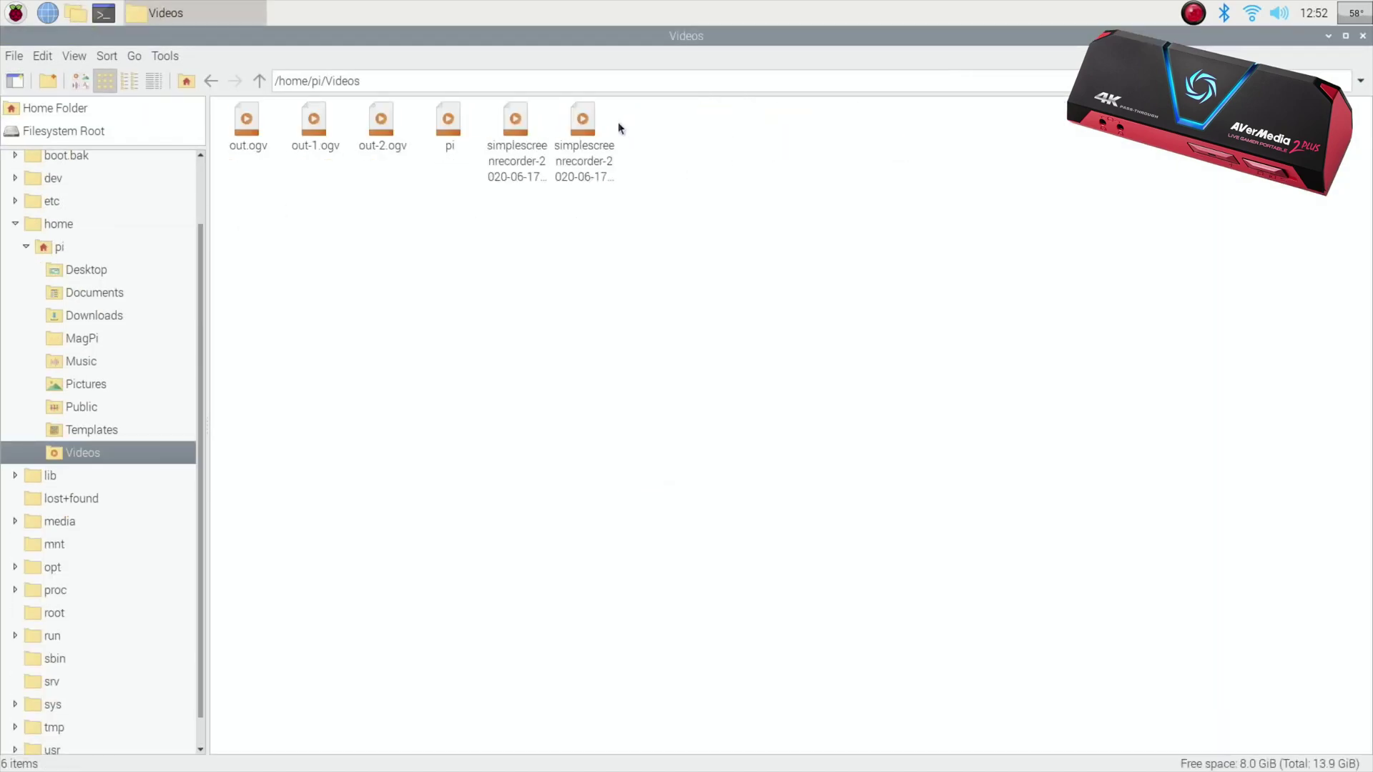
click(585, 125)
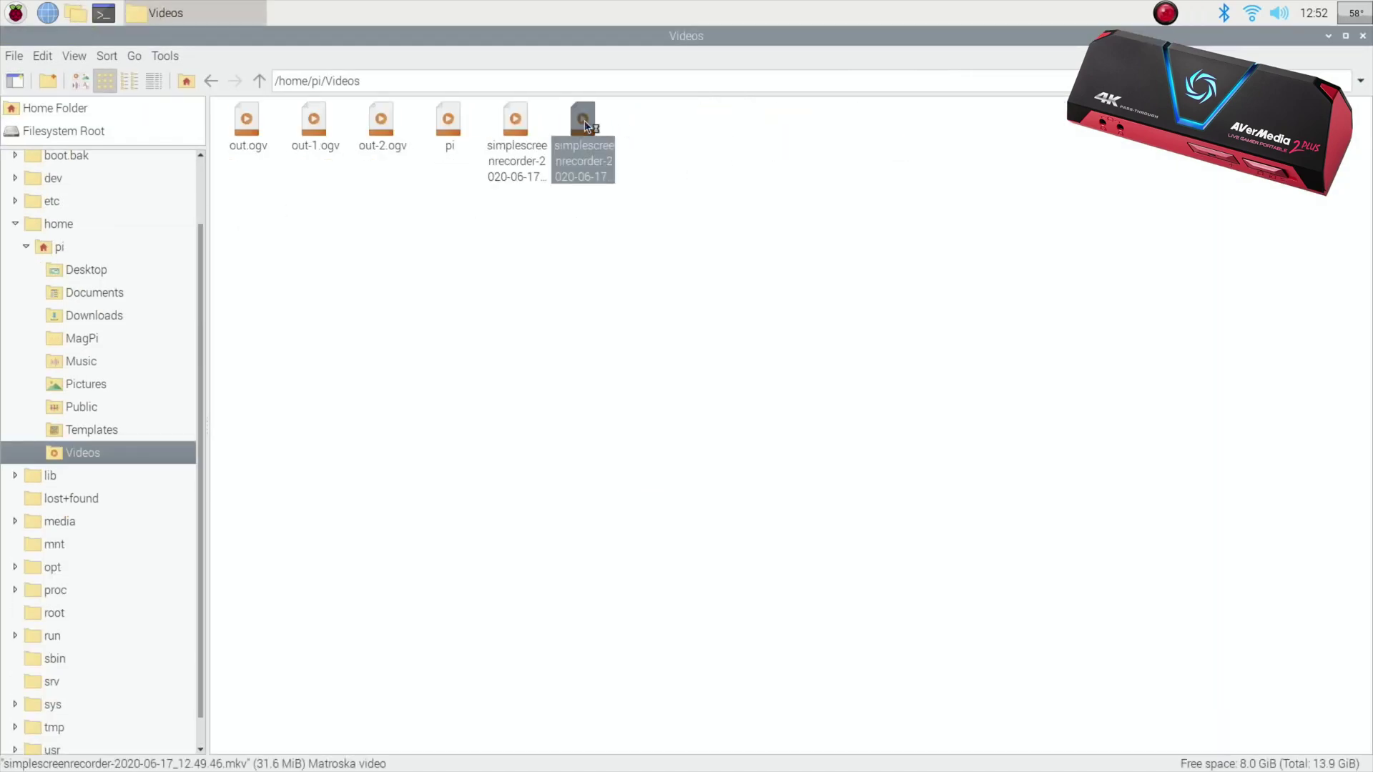
double_click(585, 123)
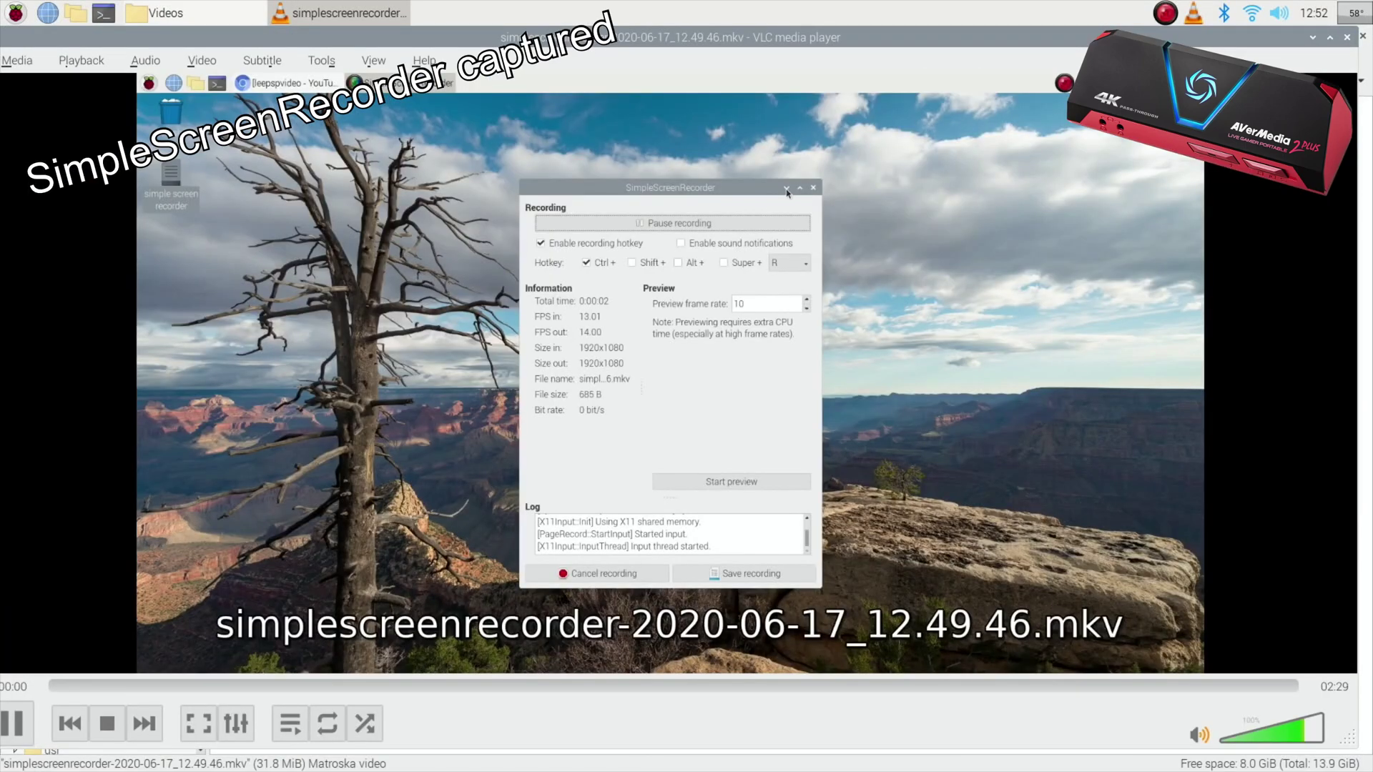
- Maximize and restore the VLC window, then switch to View > Fullscreen Interface
click(1330, 38)
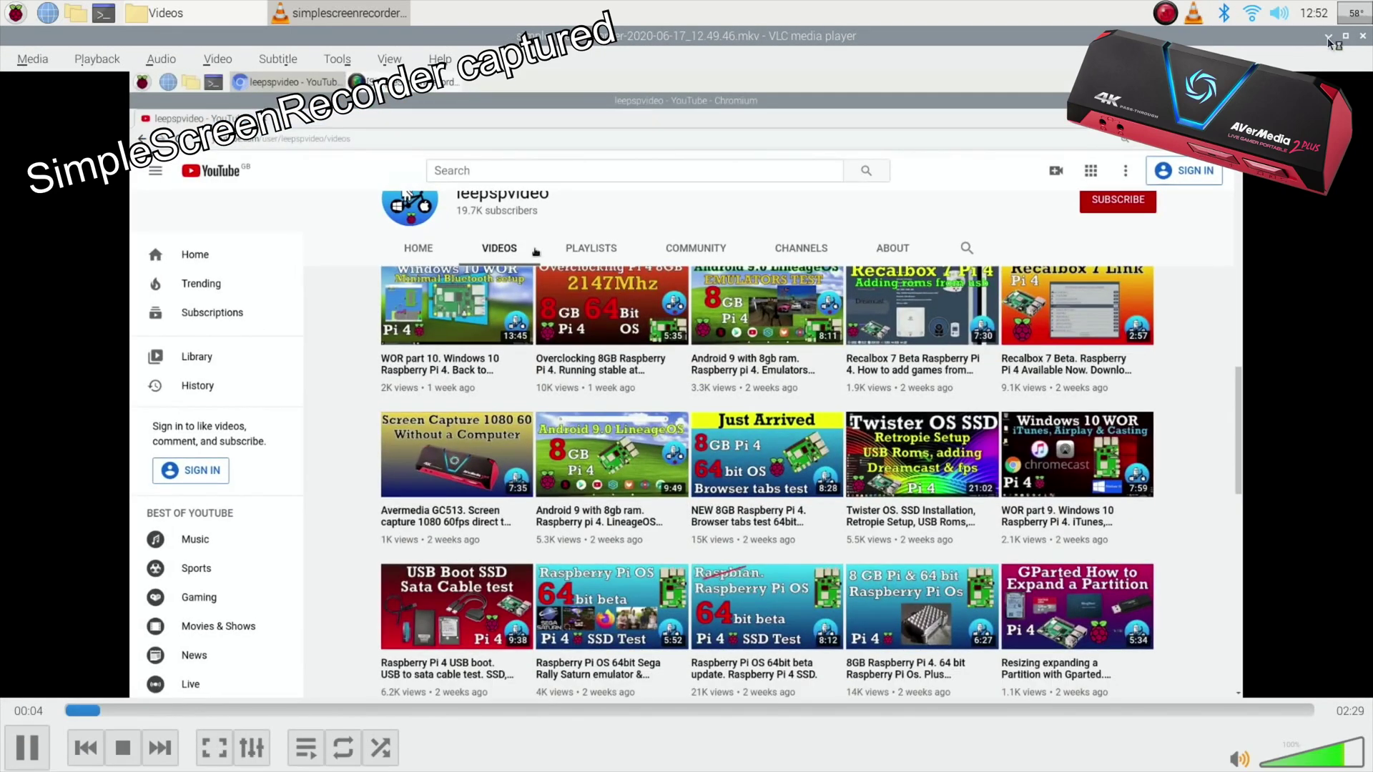
click(1346, 37)
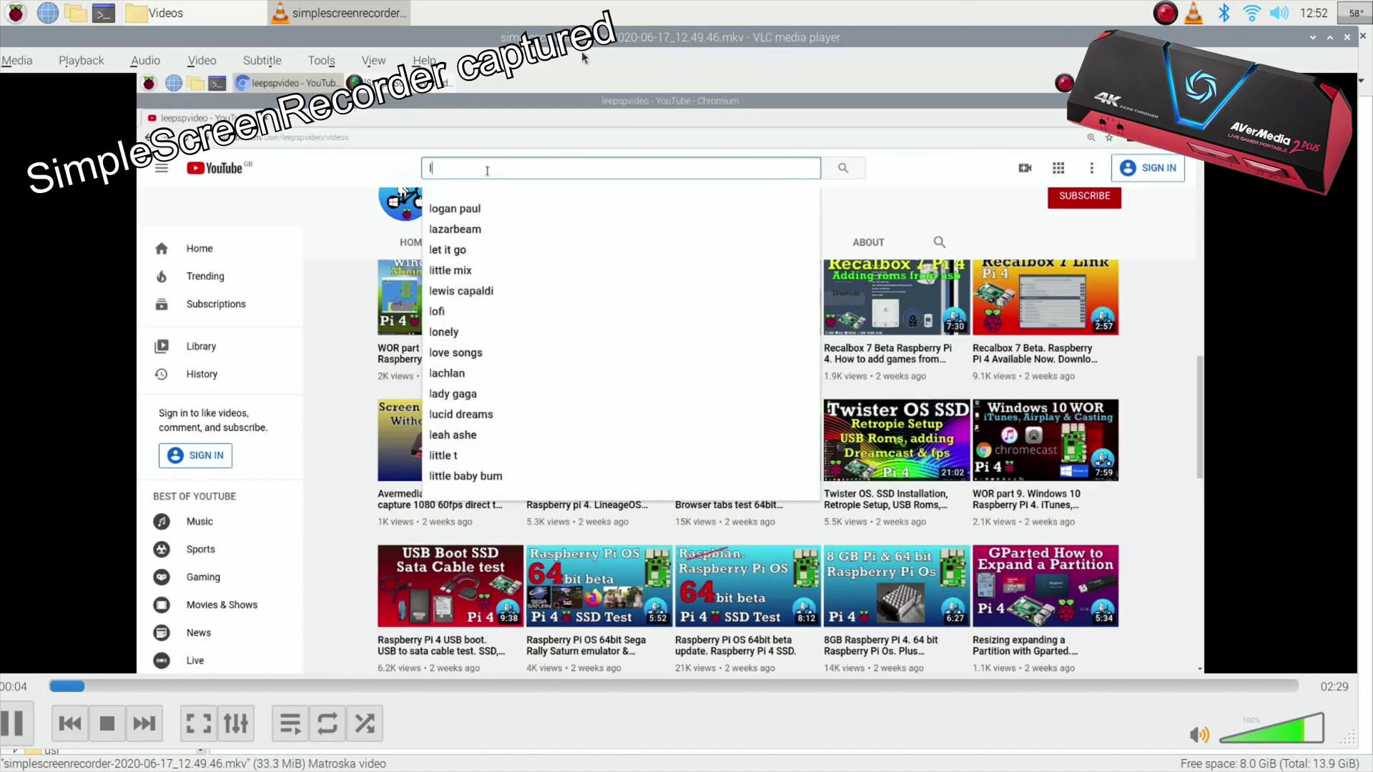
click(367, 64)
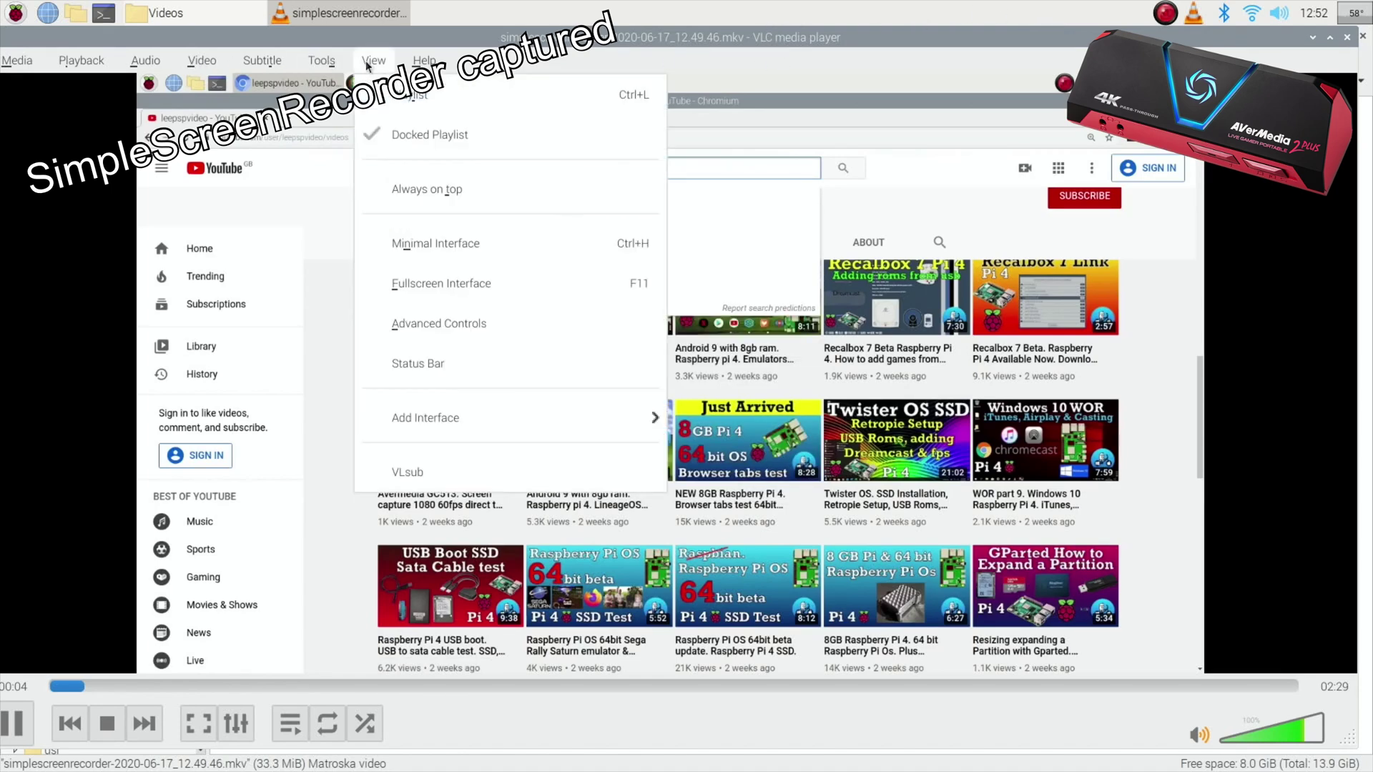
click(442, 289)
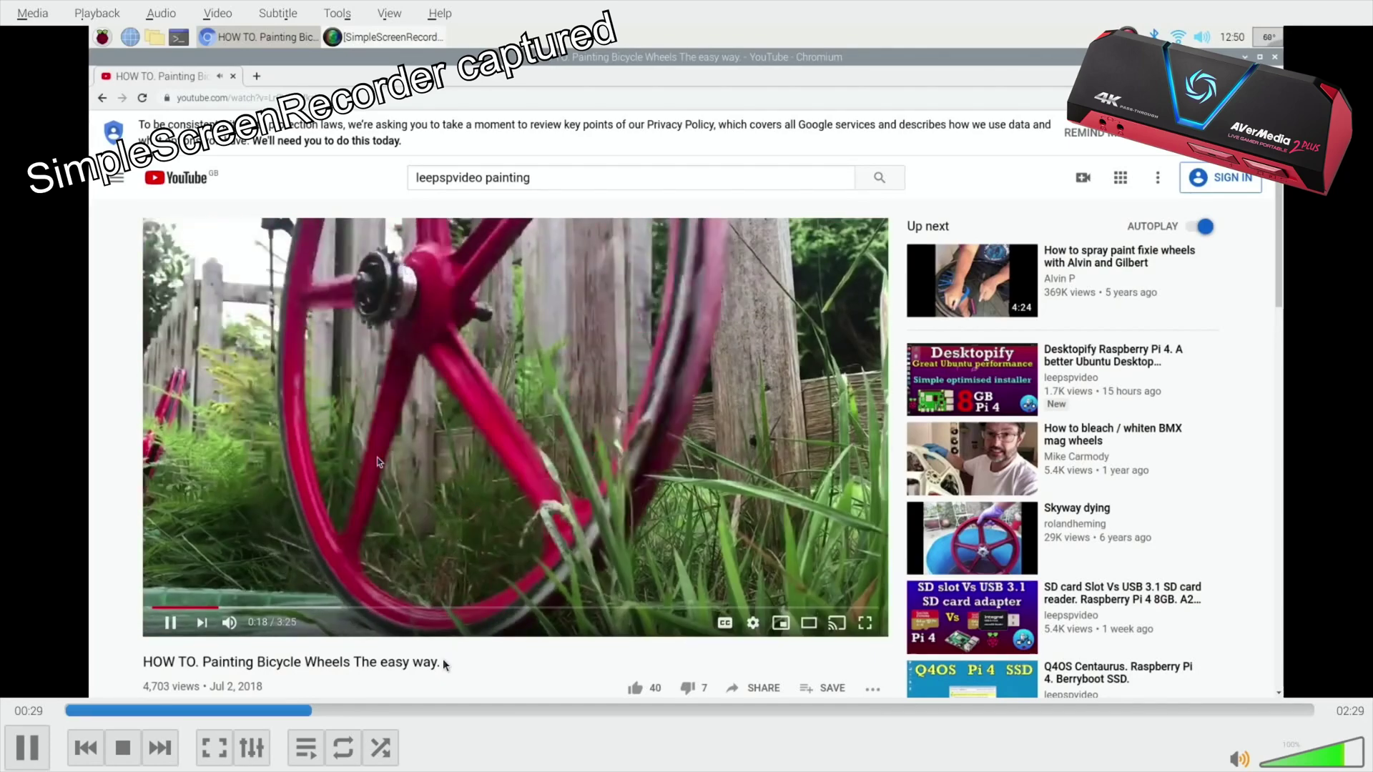
- Seek ahead through the recording to 00:40, 00:45, 00:53 and then 01:18
click(400, 711)
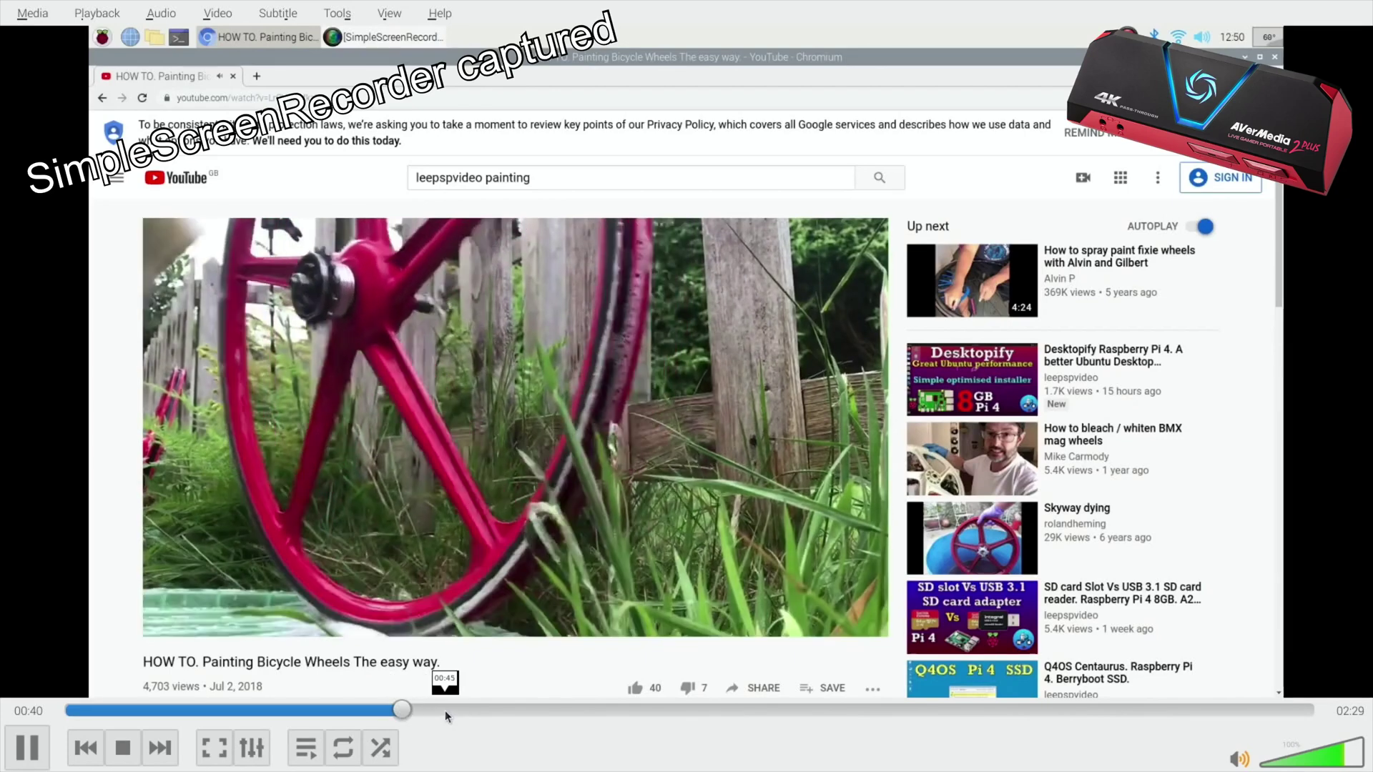
click(446, 712)
click(507, 711)
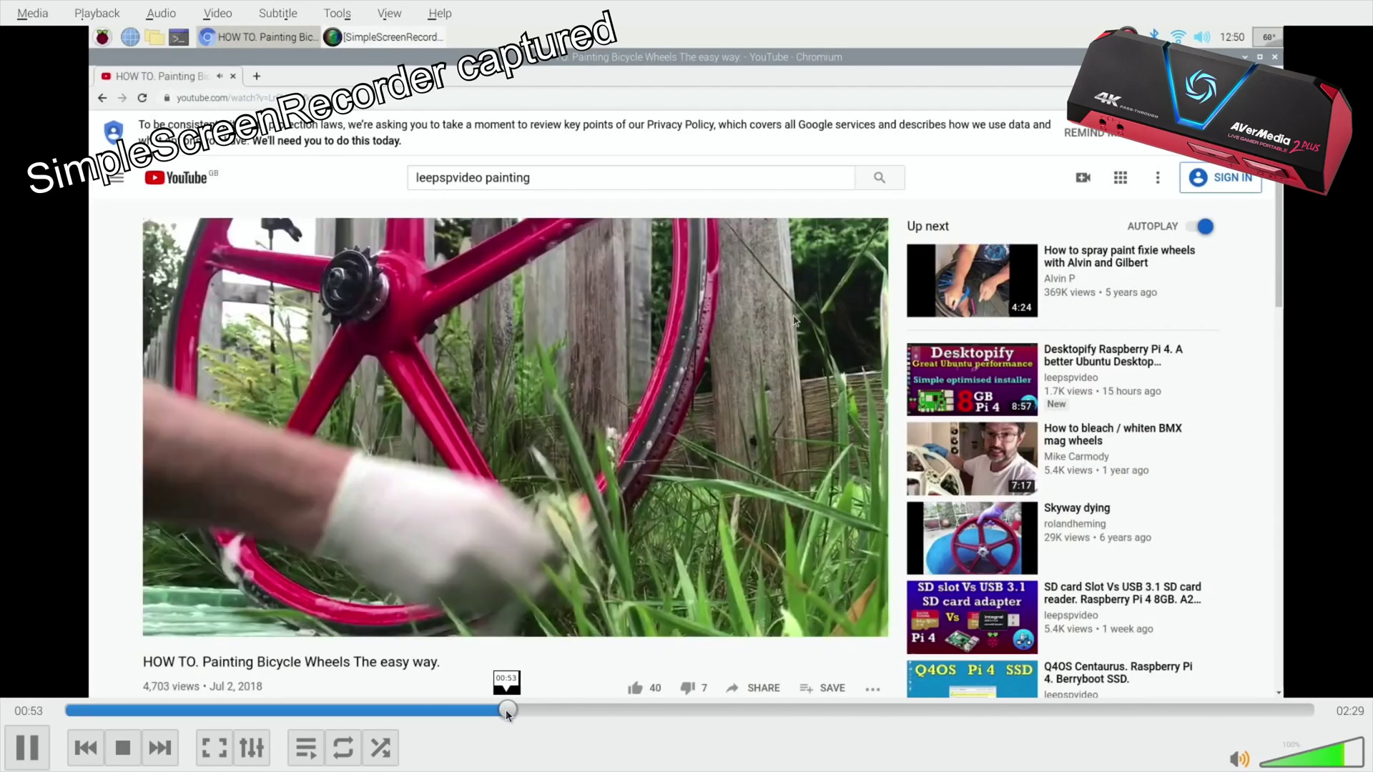
click(643, 712)
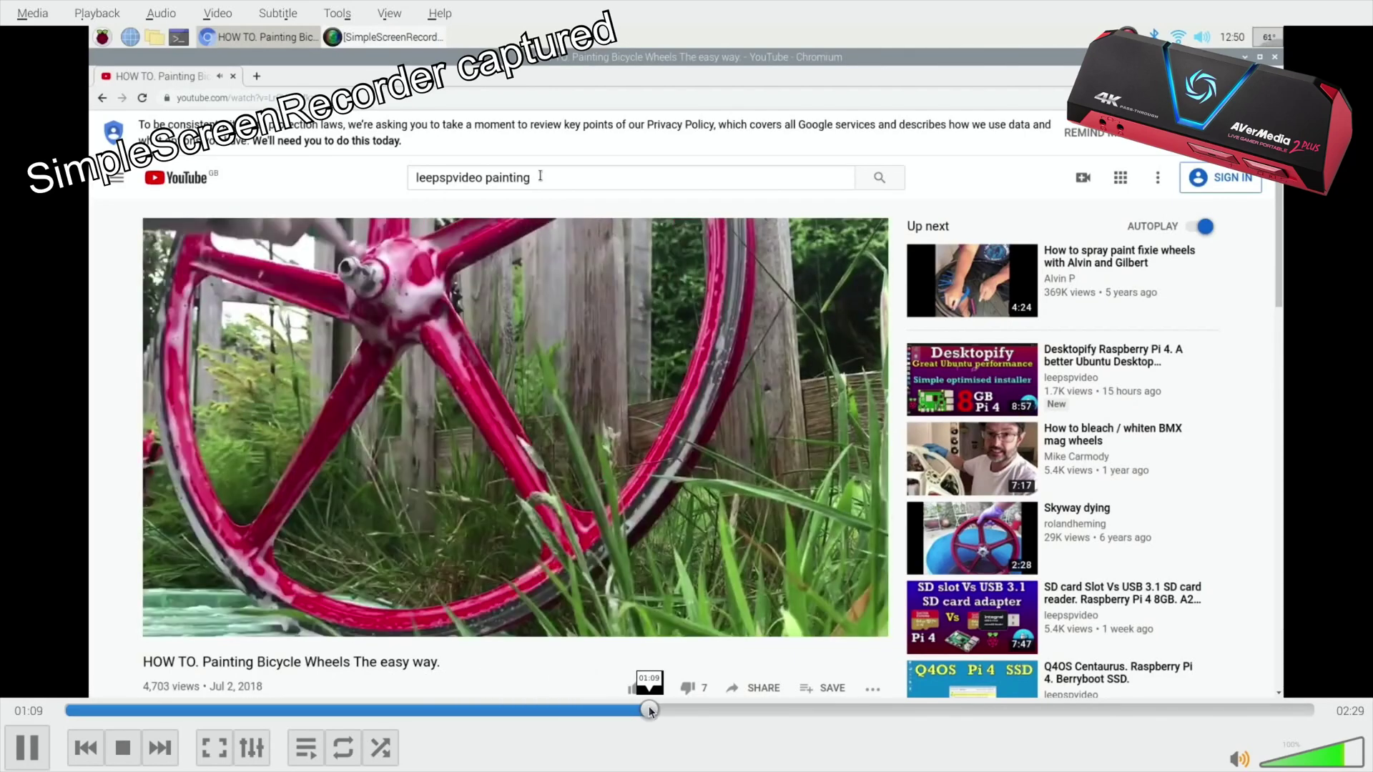
click(720, 712)
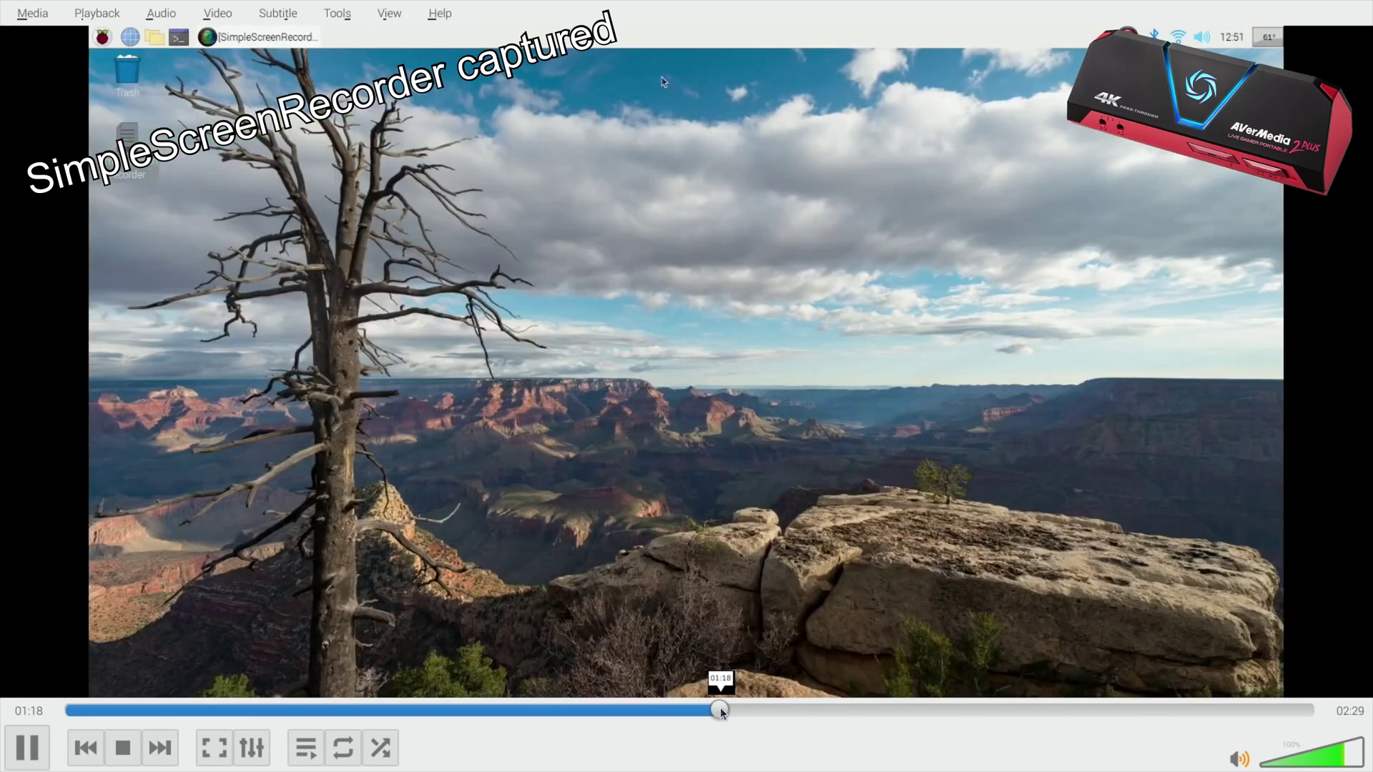
- Jump back to about 01:10 on the seek bar and replay from there
click(658, 713)
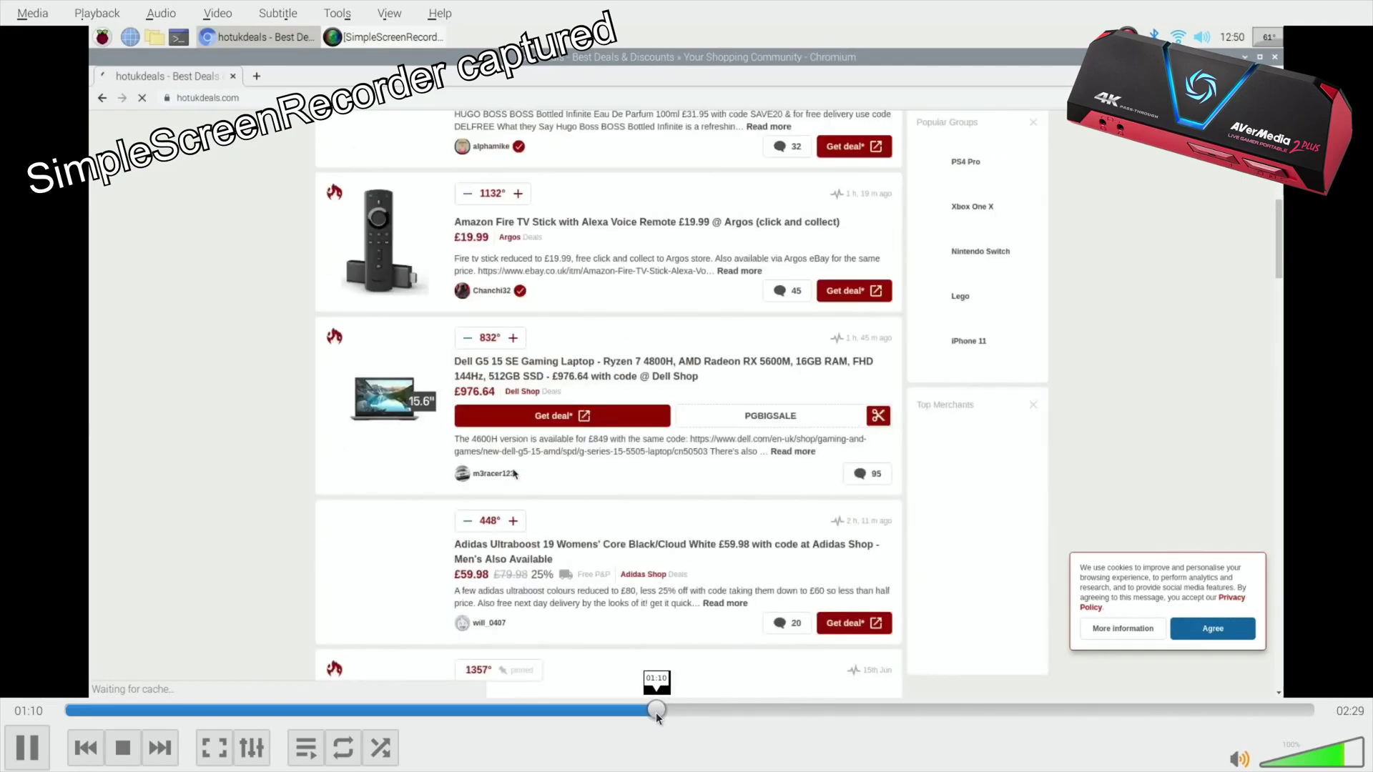
click(658, 711)
click(658, 712)
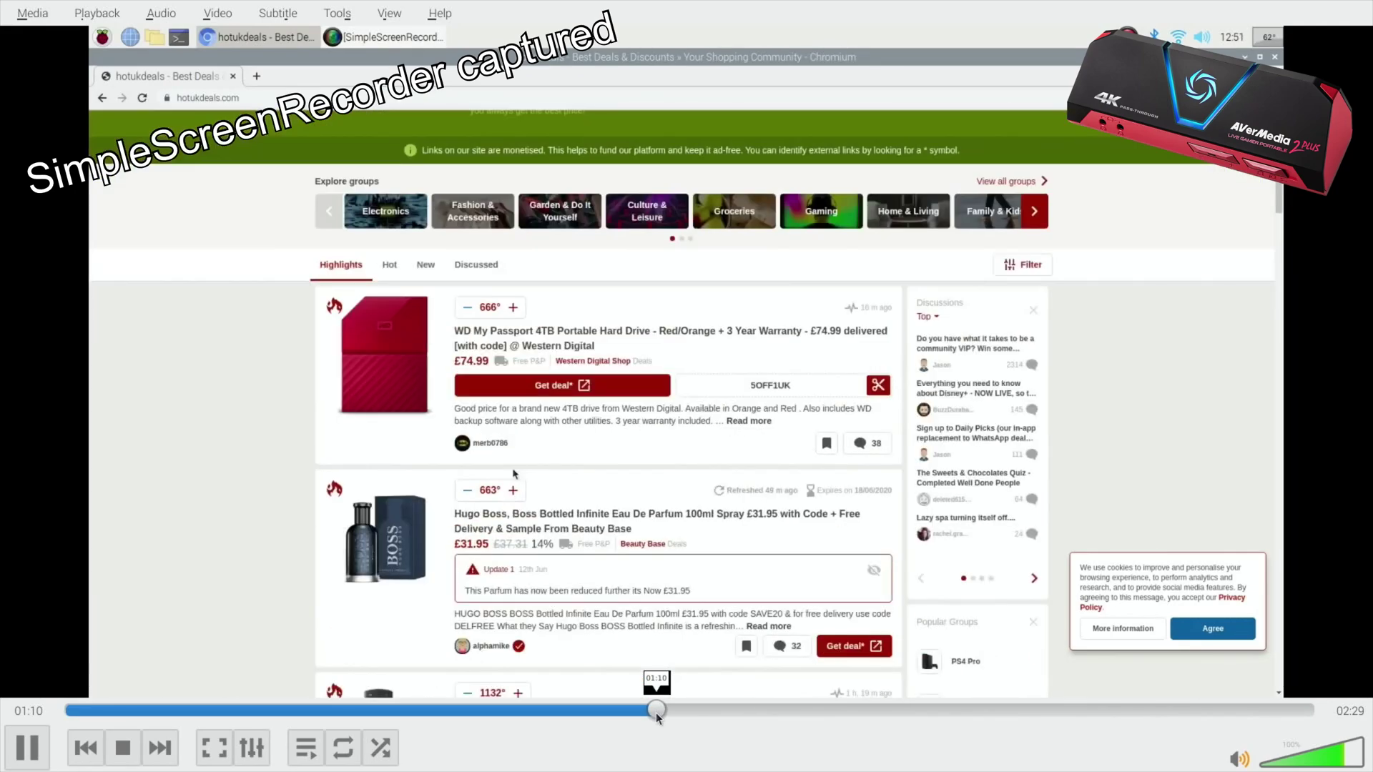
click(658, 712)
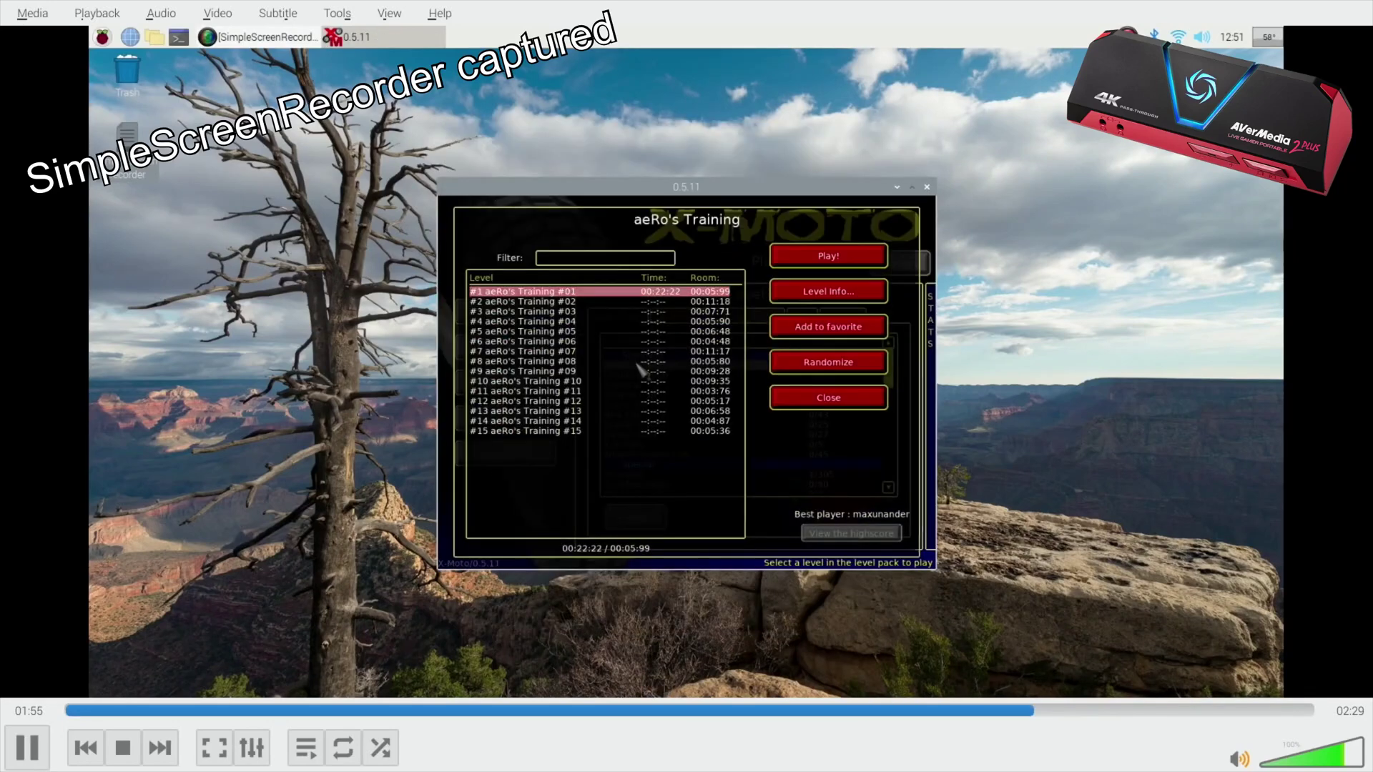
click(794, 262)
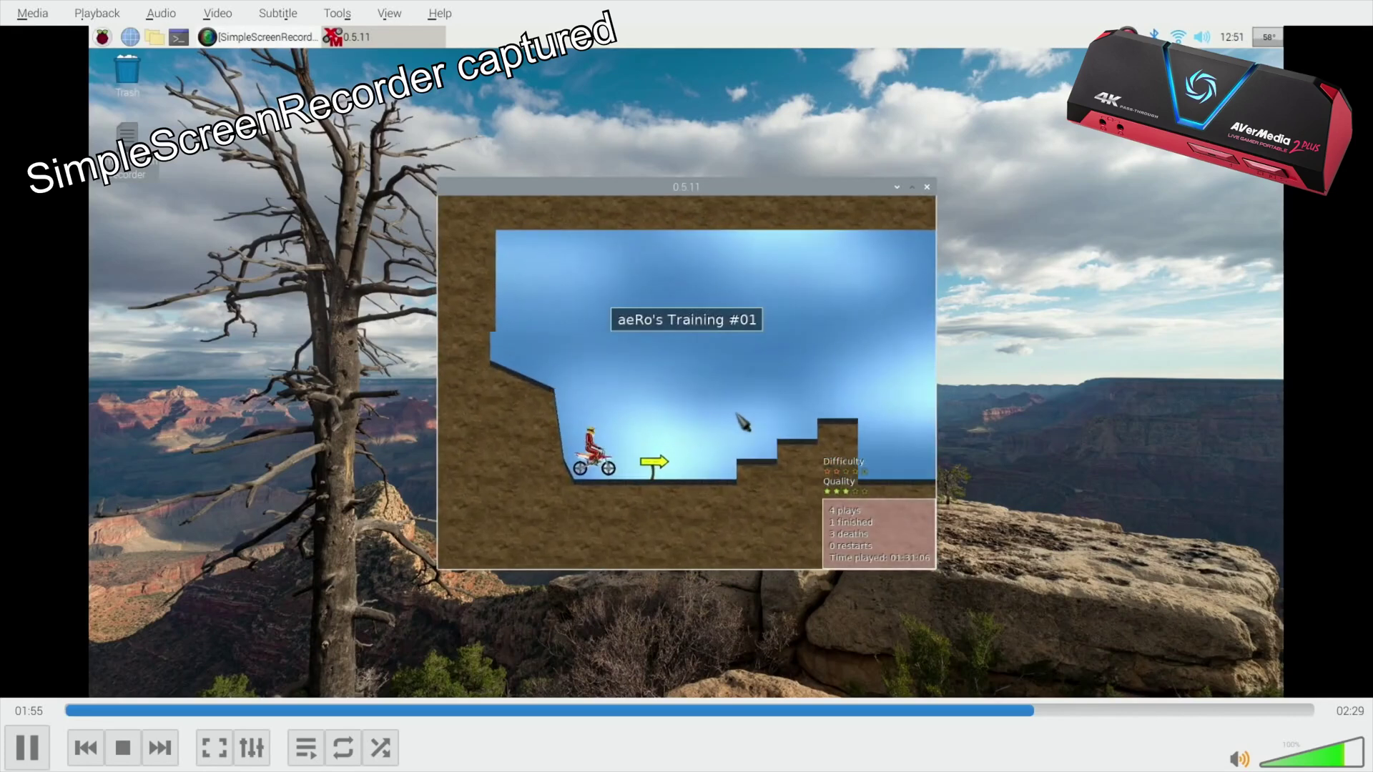